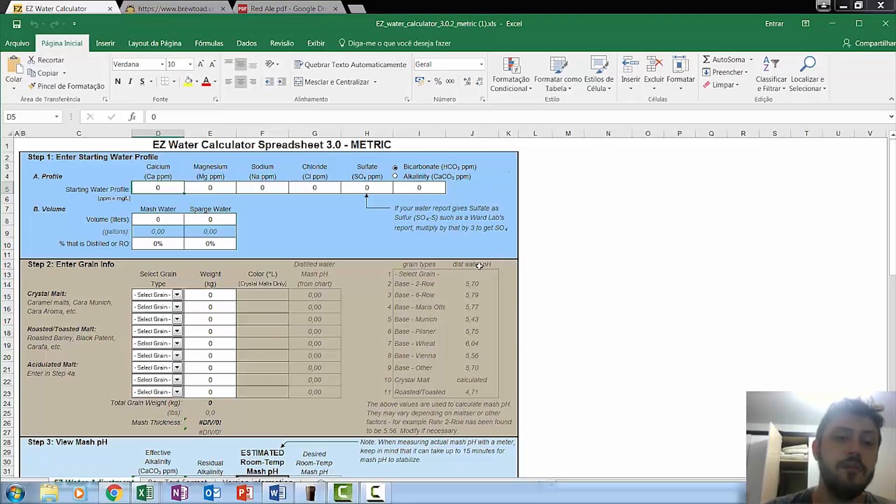
drag(415, 188, 174, 157)
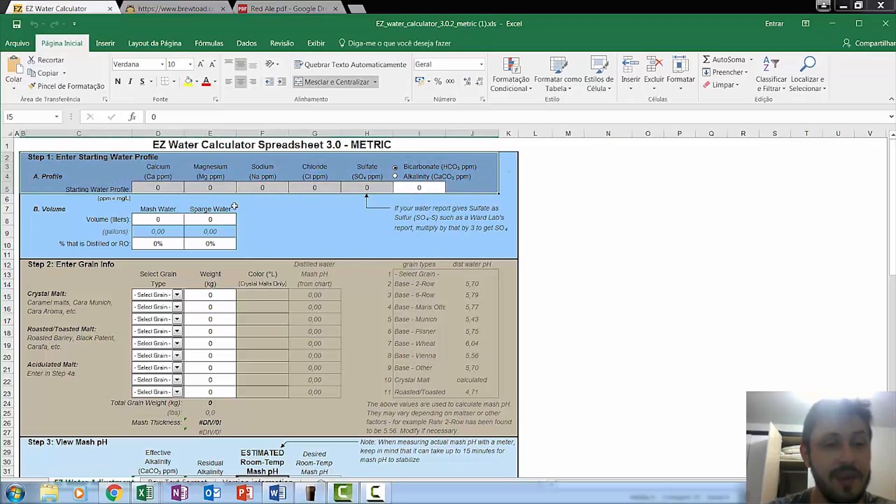
click(720, 223)
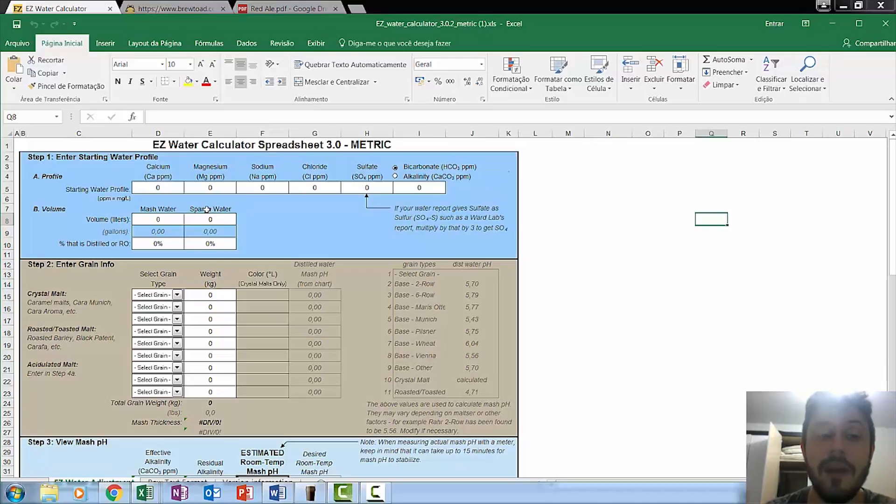
Step: Bring the water analysis results image into the calculator sheet and place it in the empty columns beside the starting water profile
click(114, 493)
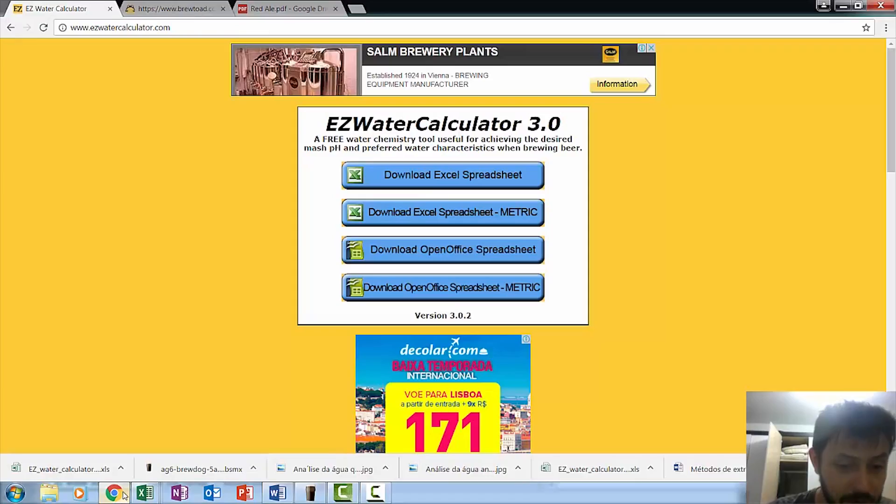
click(335, 470)
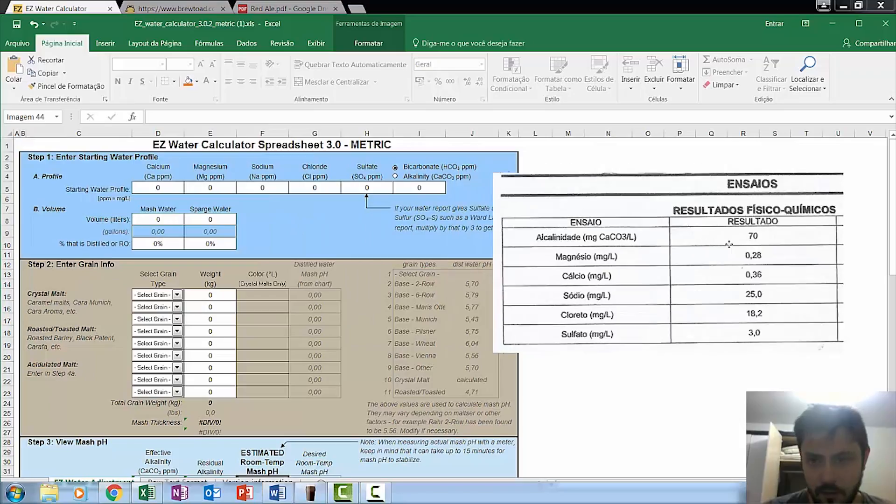
drag(707, 242, 746, 232)
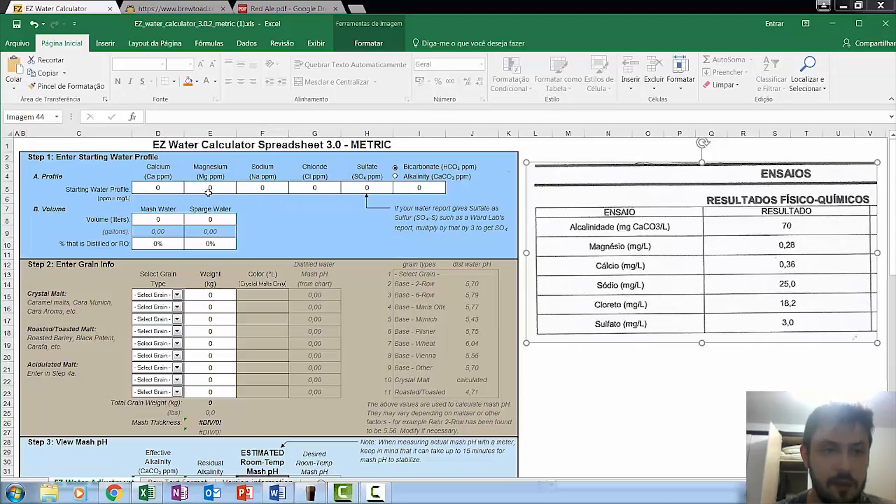
Step: Fill the starting water profile with calcium 0,36, magnesium 0,28, sodium 25, chloride 18,2, sulfate 3 and 70 as Alkalinity (CaCO3 ppm)
drag(163, 186, 393, 187)
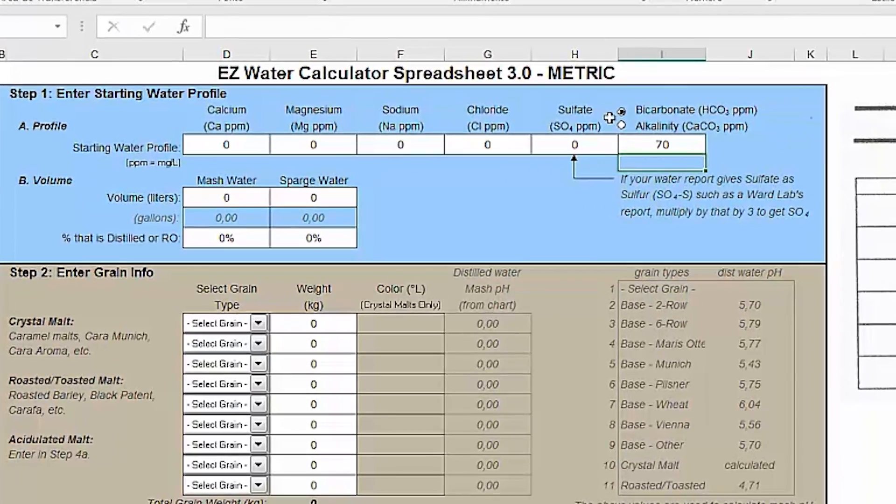
click(622, 125)
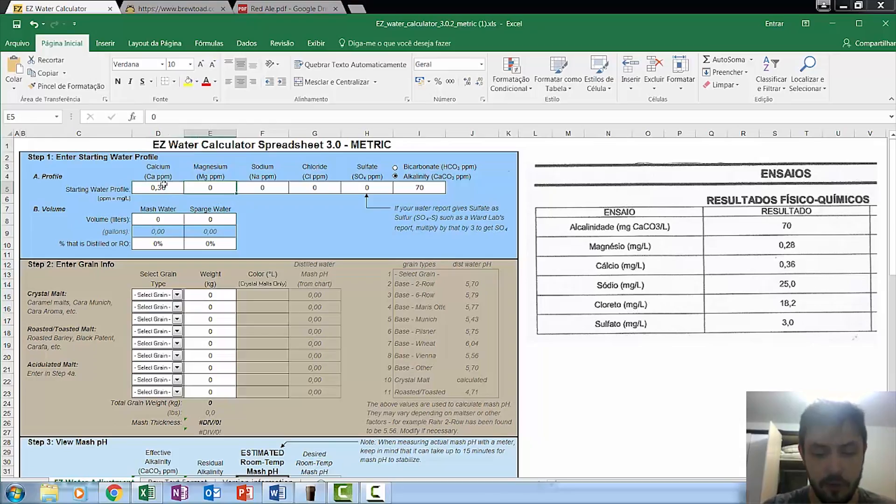
text(0,28)
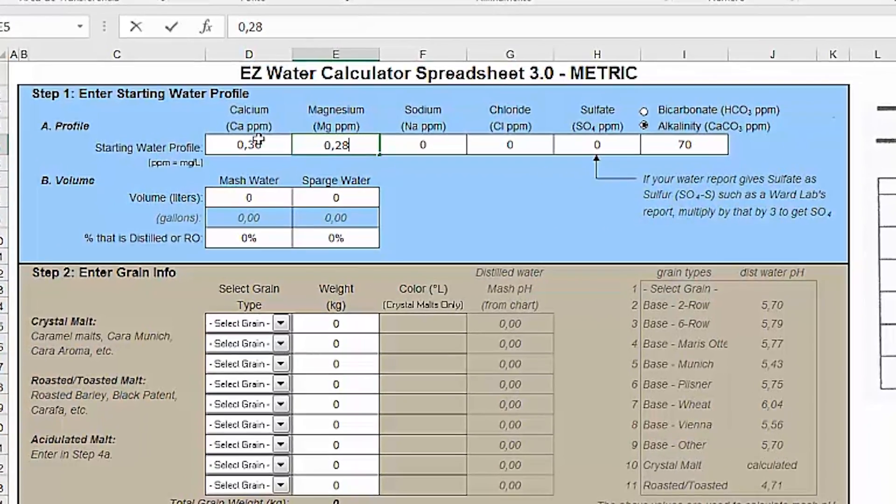
key(Tab)
text(25)
key(Tab)
text(12,)
text(2)
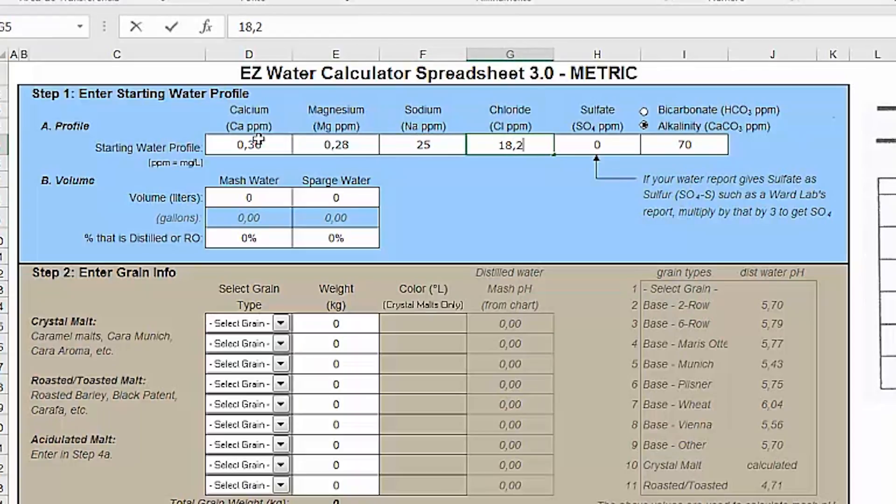
key(Tab)
text(3)
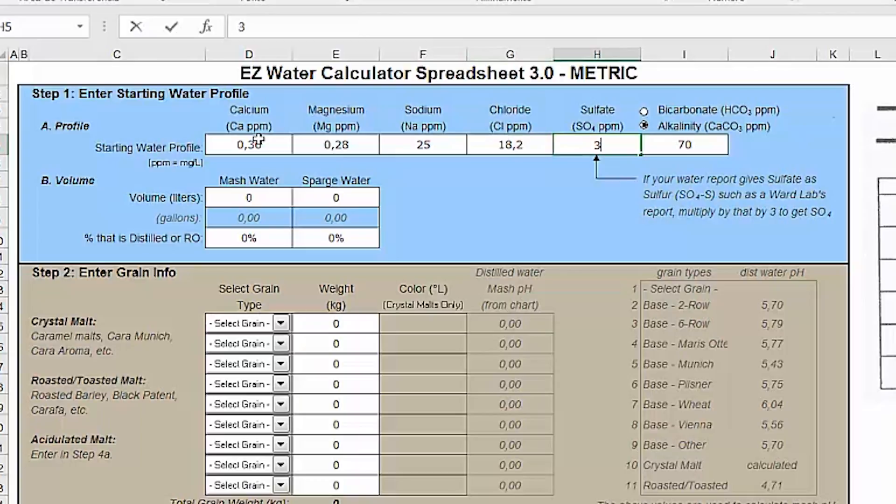
click(489, 214)
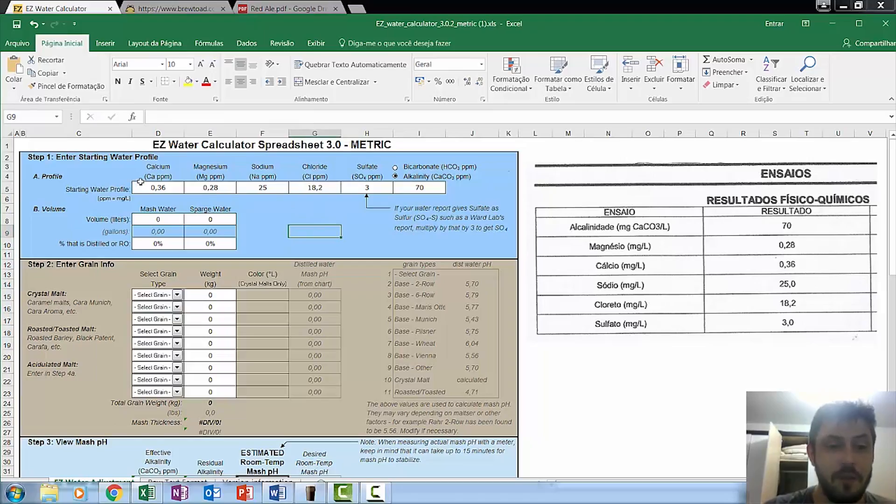
drag(219, 140, 719, 141)
drag(440, 185, 441, 186)
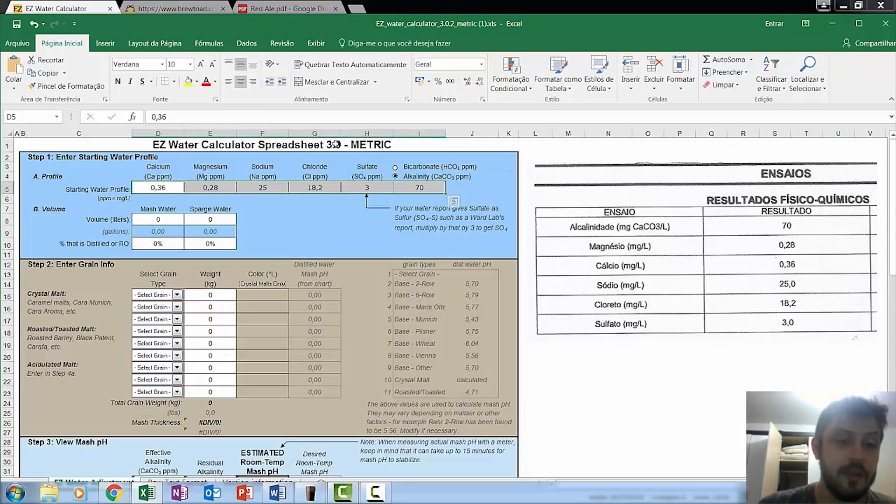
click(149, 218)
click(213, 296)
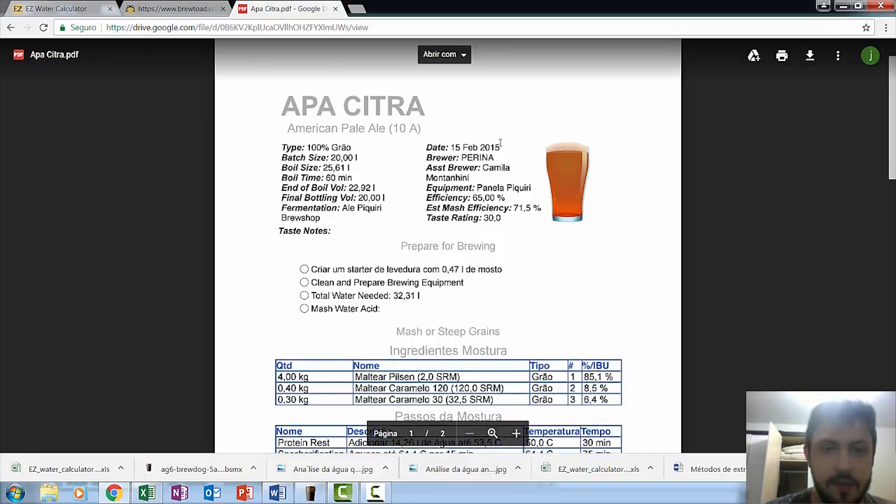
Step: Examine the Apa Citra recipe PDF for its beer style, mash grains, total water, mash water and sparge water amounts
scroll(500, 143, down, 1)
drag(288, 73, 447, 78)
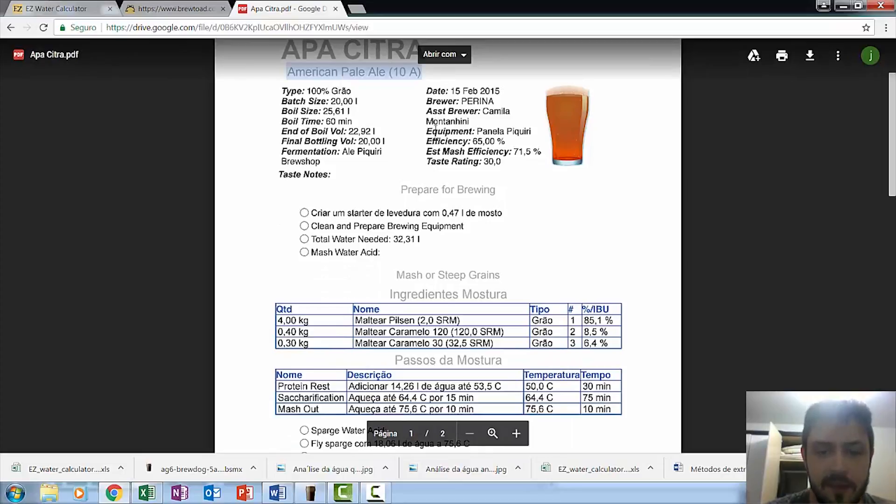
scroll(434, 131, down, 2)
drag(356, 204, 461, 204)
drag(390, 215, 476, 220)
drag(389, 226, 520, 226)
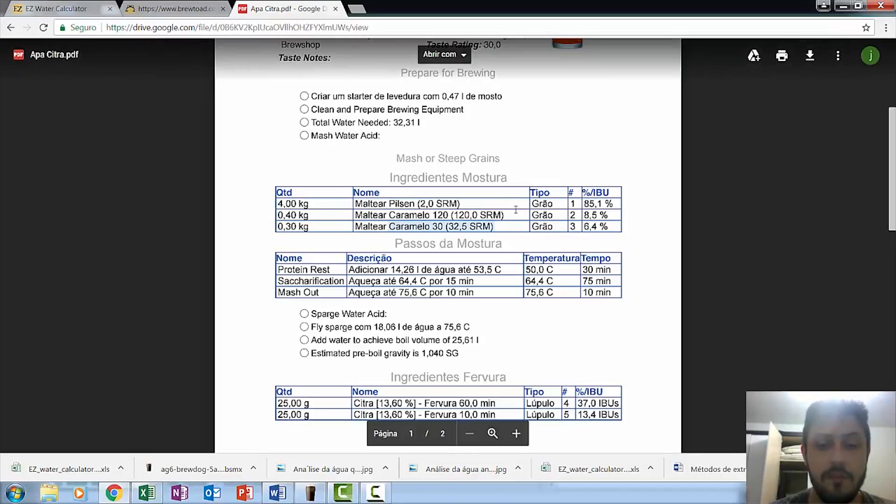
drag(429, 226, 361, 199)
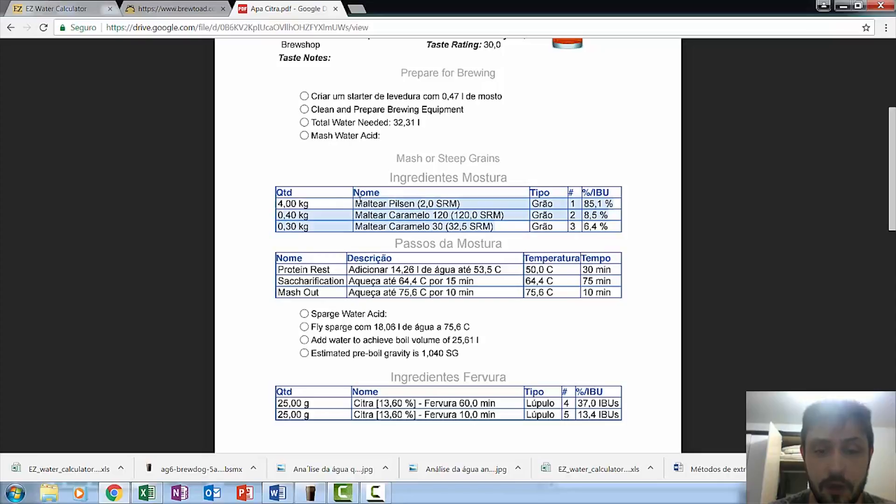
scroll(399, 162, up, 1)
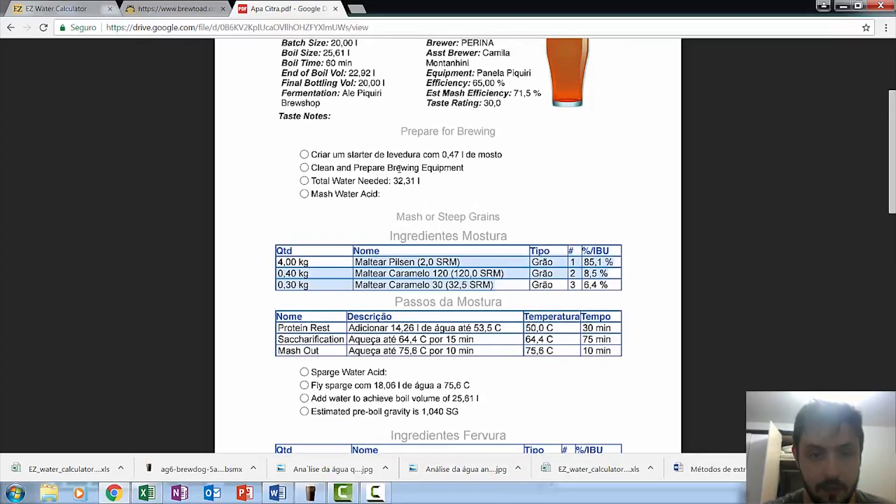
drag(393, 180, 421, 181)
scroll(377, 316, down, 1)
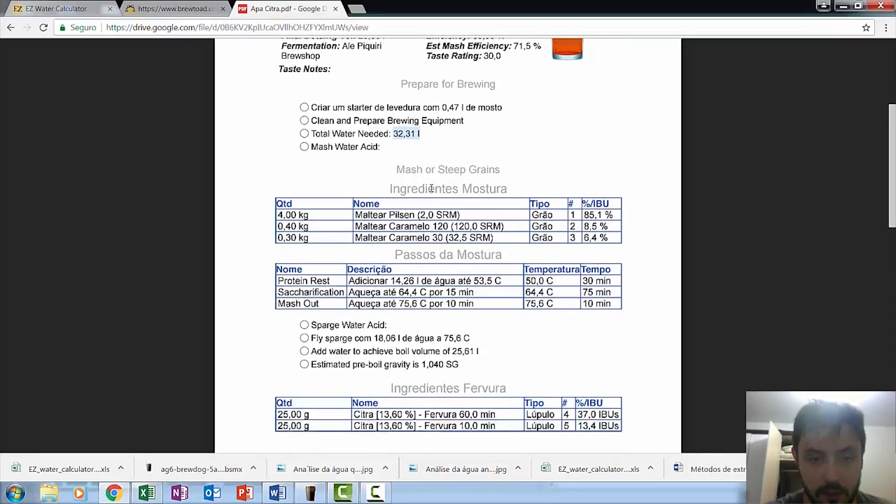
drag(375, 326, 481, 325)
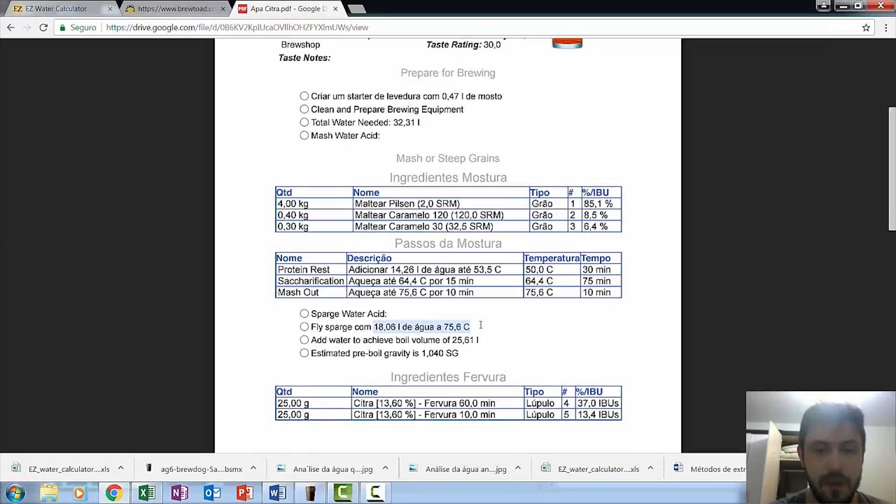
drag(389, 266, 461, 269)
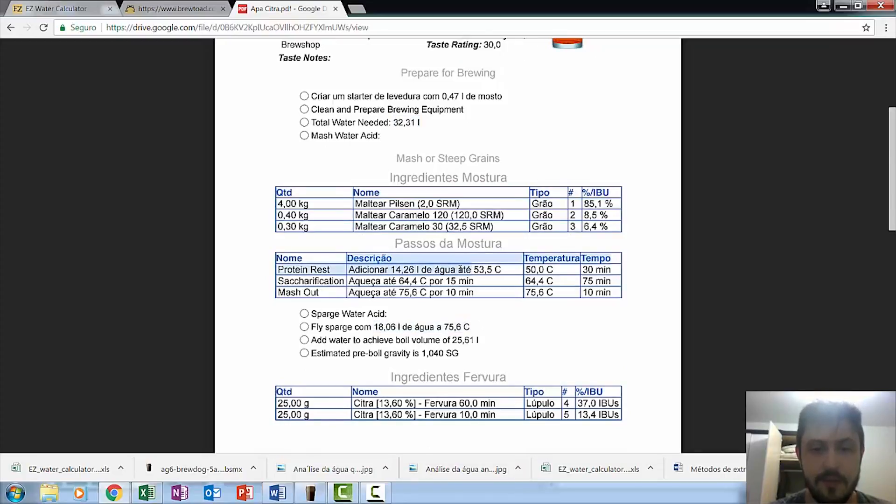
Step: Copy the 14,26 l mash water amount from the recipe's Protein Rest step into the Excel calculator's mash water volume
click(457, 270)
drag(391, 270, 414, 270)
key(ctrl+c)
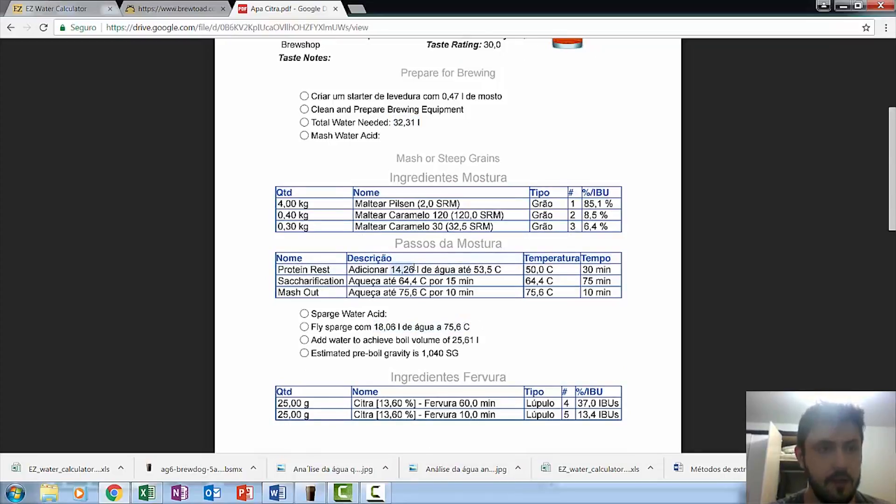
click(147, 493)
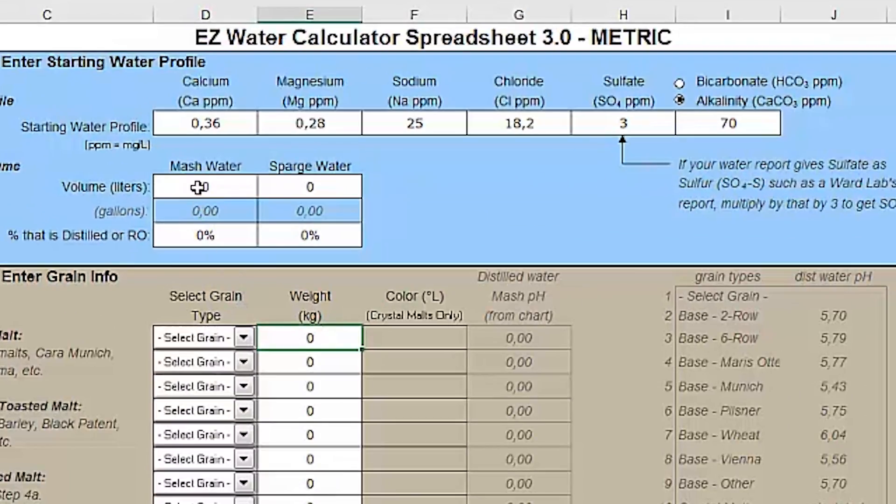
click(199, 188)
key(ctrl+v)
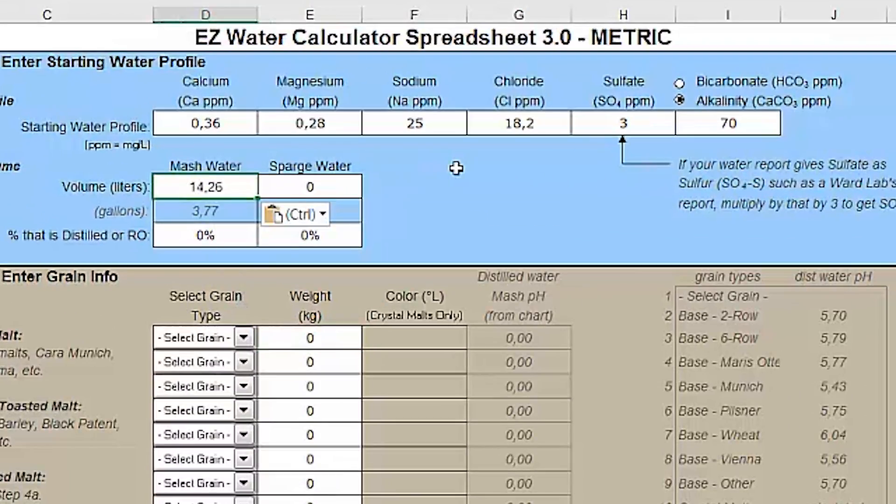
Step: Copy the recipe's 18,06 l fly sparge amount into the calculator's sparge water volume in liters
key(alt+Tab)
double_click(291, 401)
key(ctrl+c)
key(alt+Tab)
click(349, 184)
key(ctrl+v)
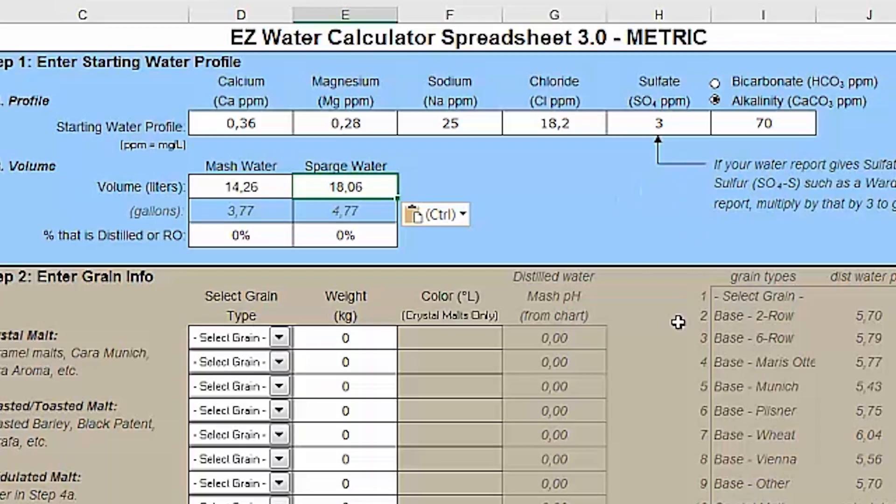
scroll(680, 321, down, 1)
click(248, 168)
drag(293, 178, 371, 168)
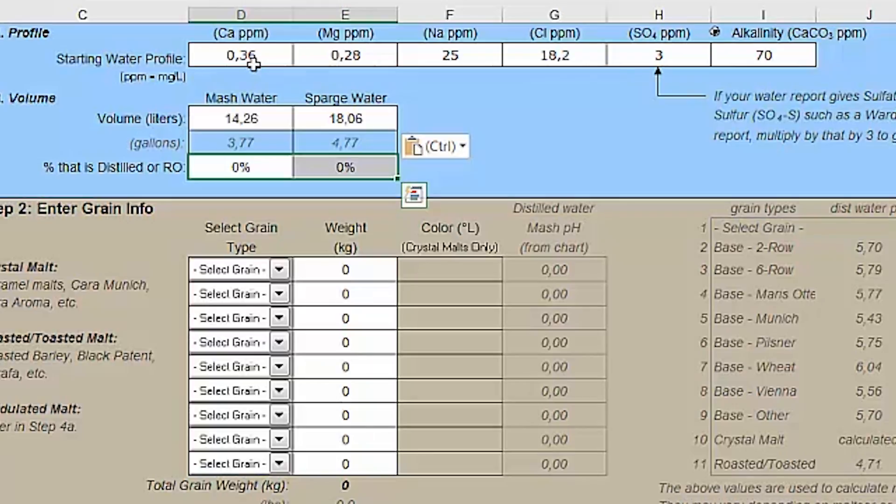
drag(253, 64, 737, 56)
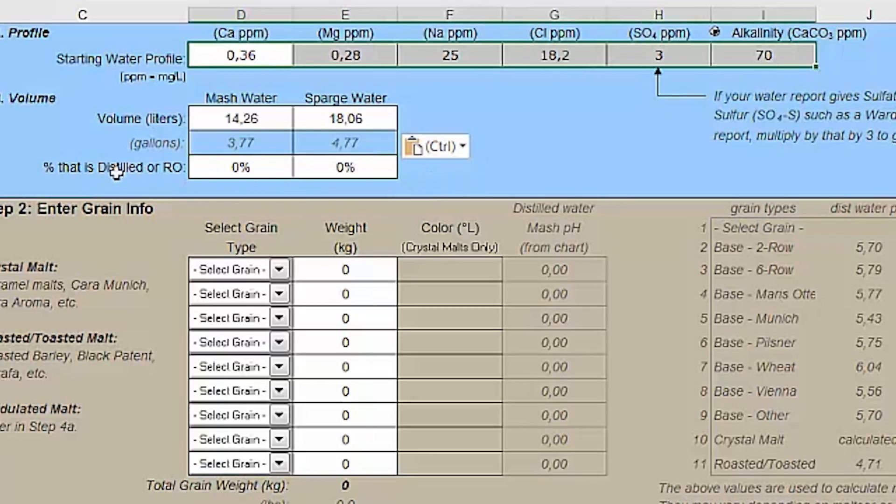
drag(211, 167, 344, 168)
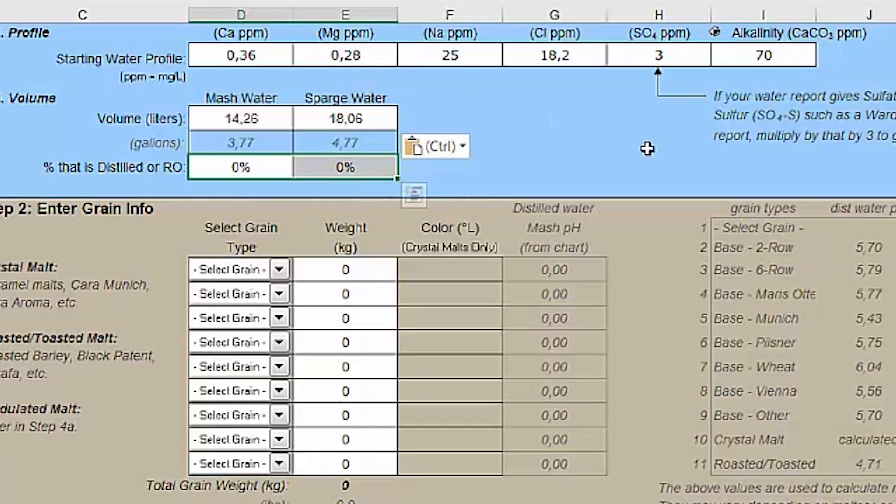
Step: Set the first grain to Base - Pilsner with a weight of 4 kg
scroll(450, 194, down, 1)
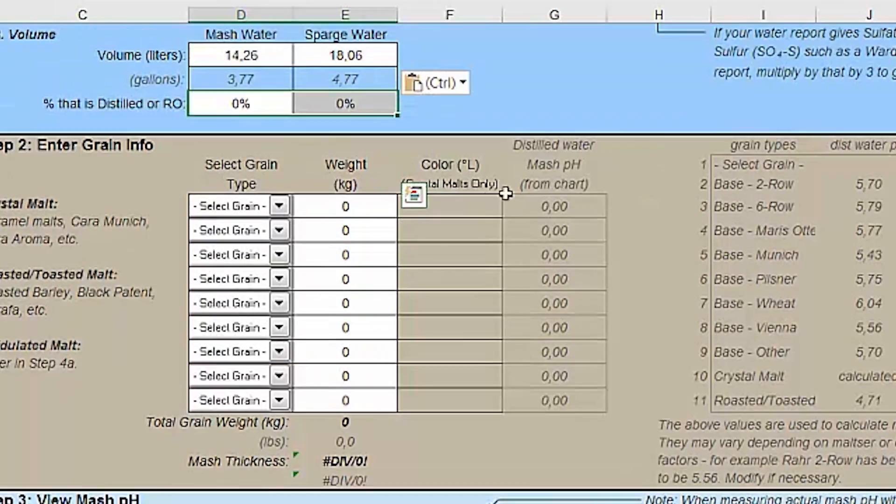
click(280, 206)
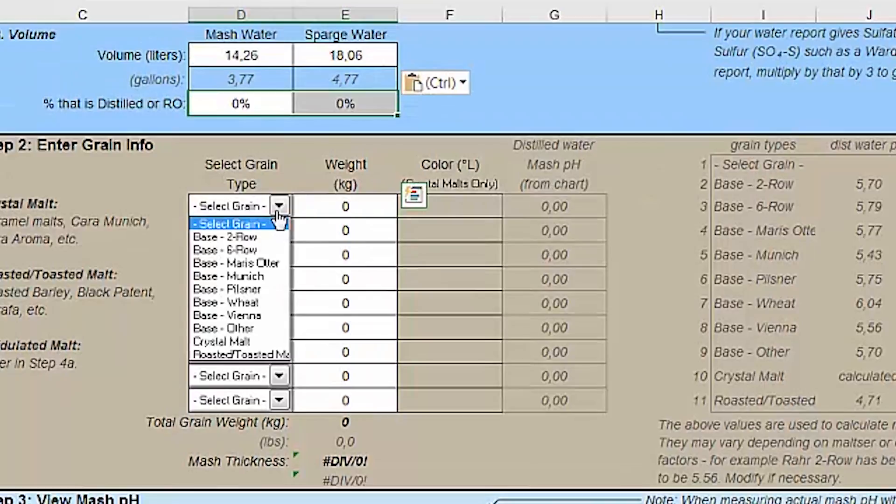
click(259, 290)
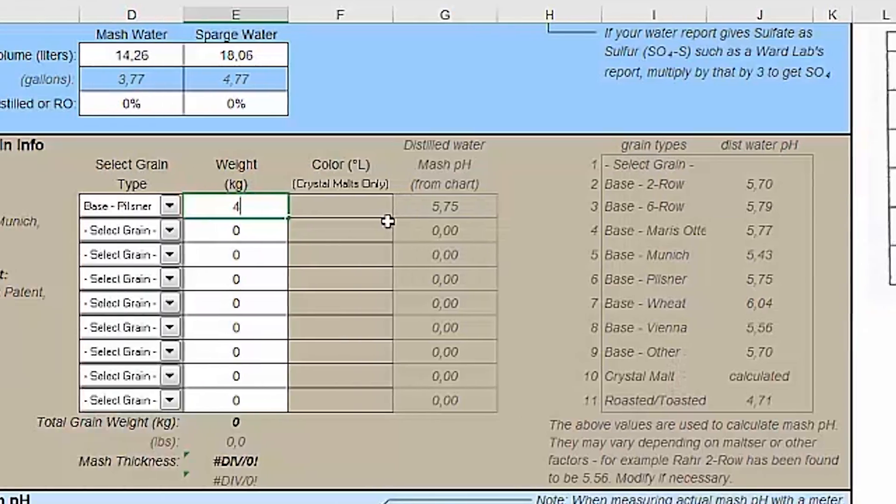
Step: Set the second and third grains to Crystal Malt, weighing 0,4 kg and 0,3 kg
click(329, 230)
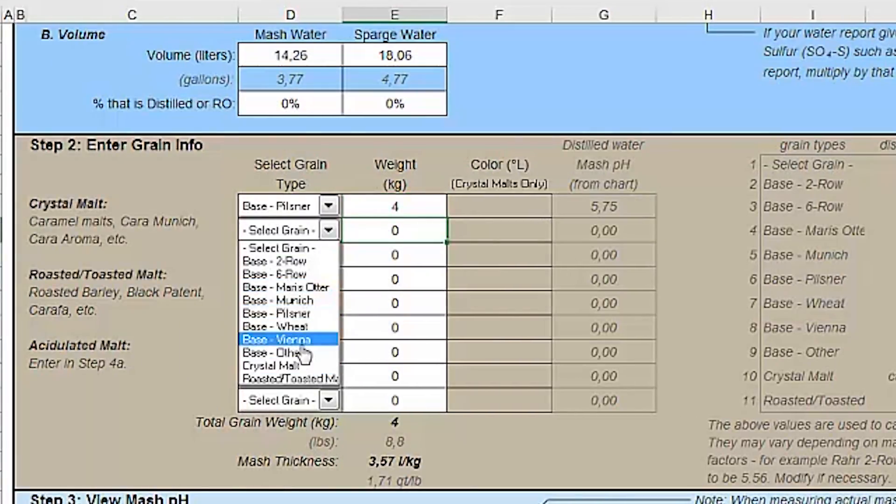
click(301, 366)
click(328, 256)
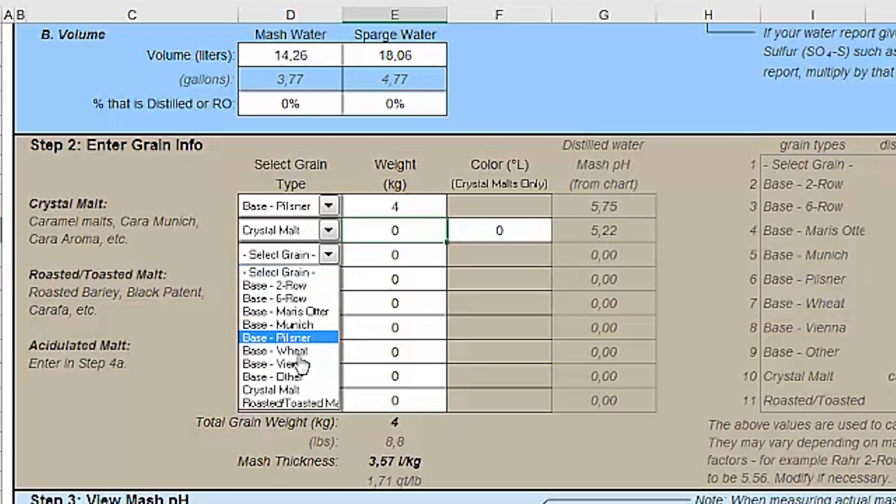
click(335, 309)
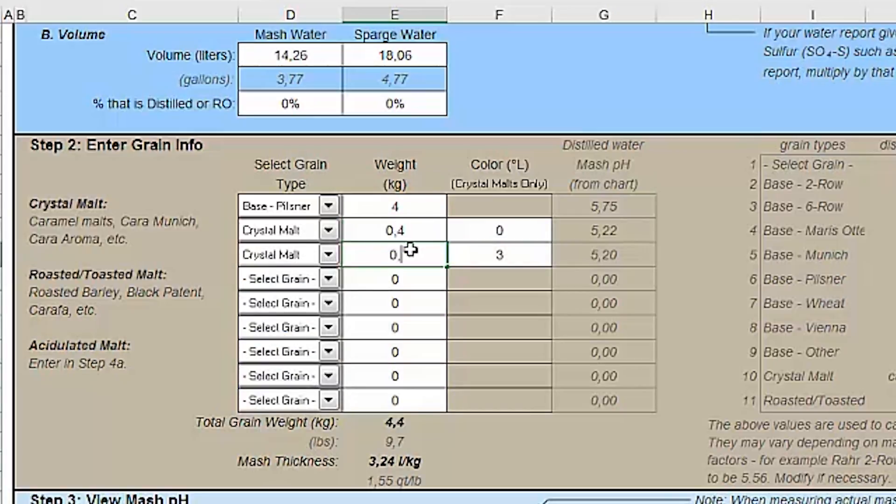
text(3)
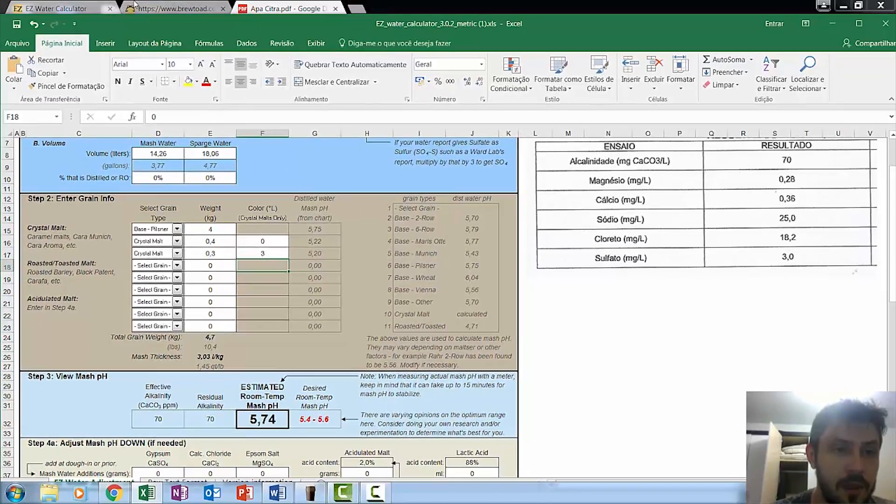
Step: Convert the recipe's two crystal malt colors, 120 and 32 SRM, to degrees Lovibond in the Brewtoad Color Converter
click(145, 8)
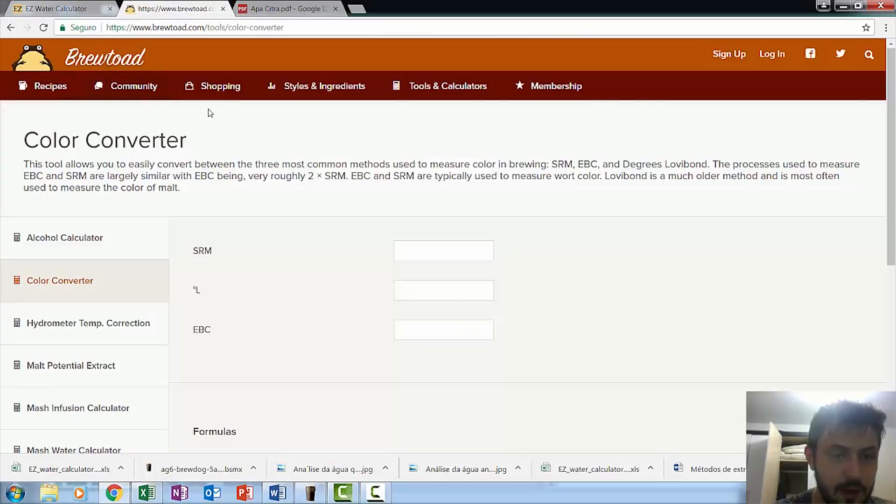
click(286, 9)
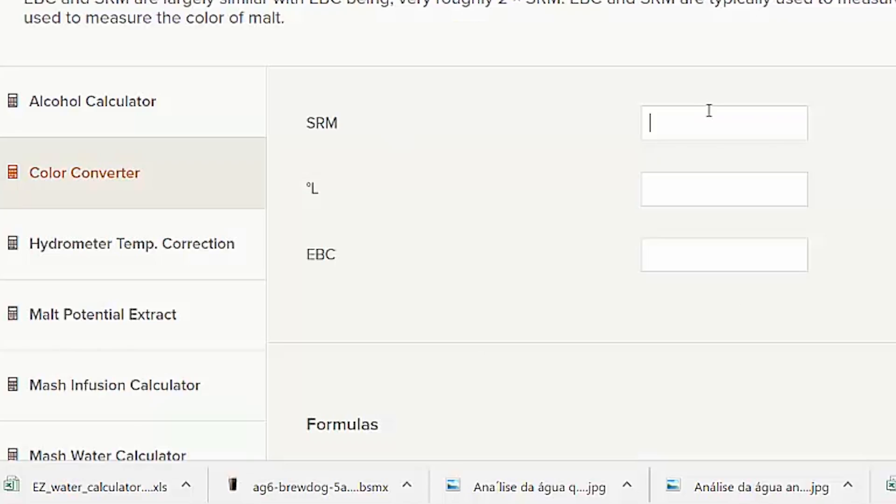
click(709, 110)
text(120)
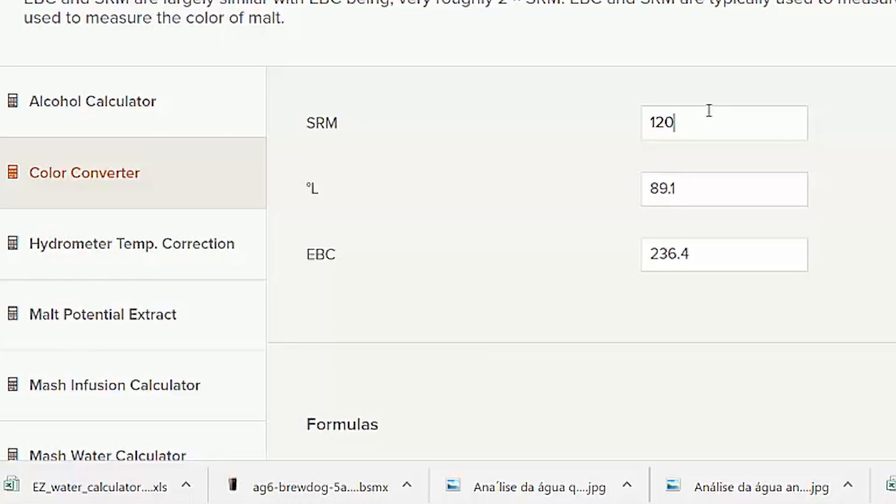
key(ctrl+a)
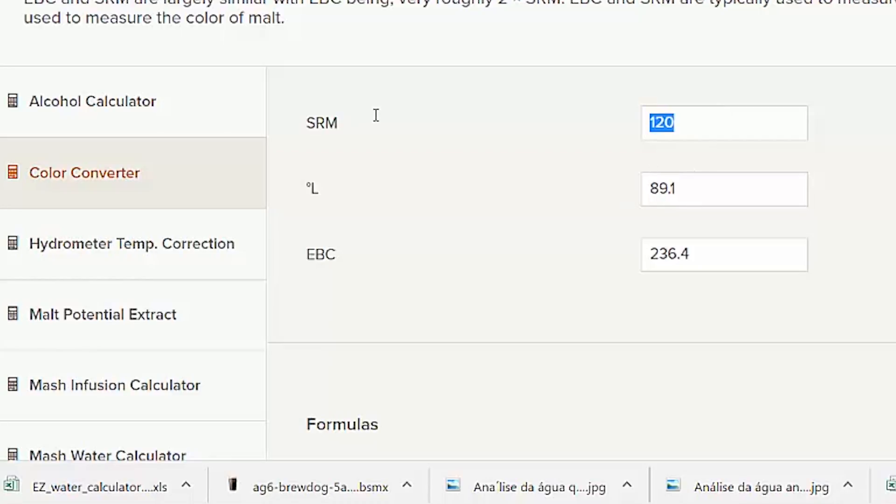
text(32)
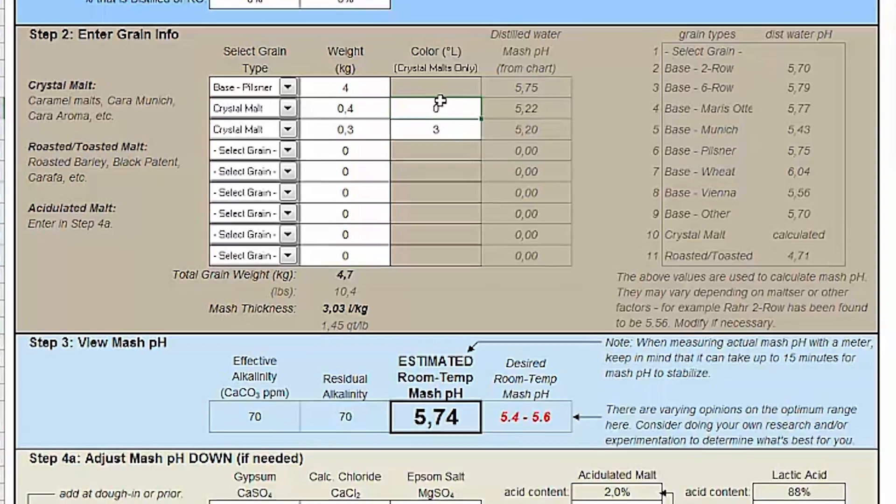
Step: Set the crystal malt colors in the Excel calculator to 90 °L for the 0,4 kg grain and 25 °L for the 0,3 kg grain
text(90)
key(Return)
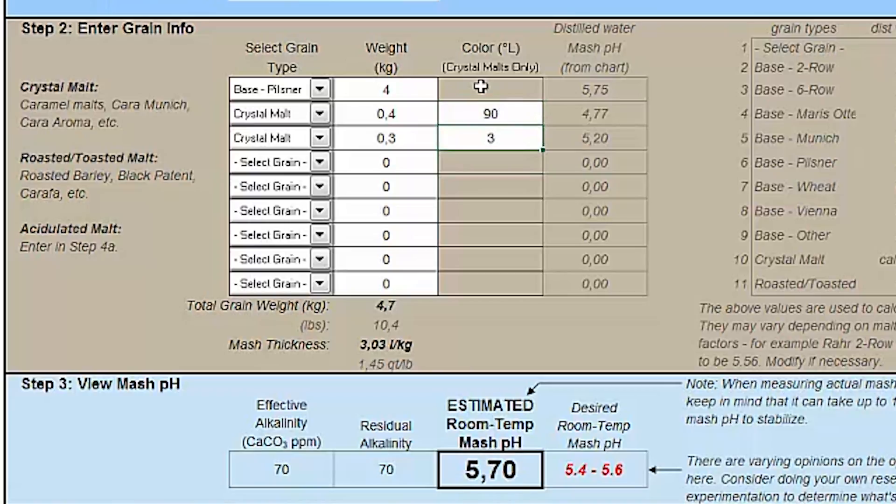
text(25)
key(Return)
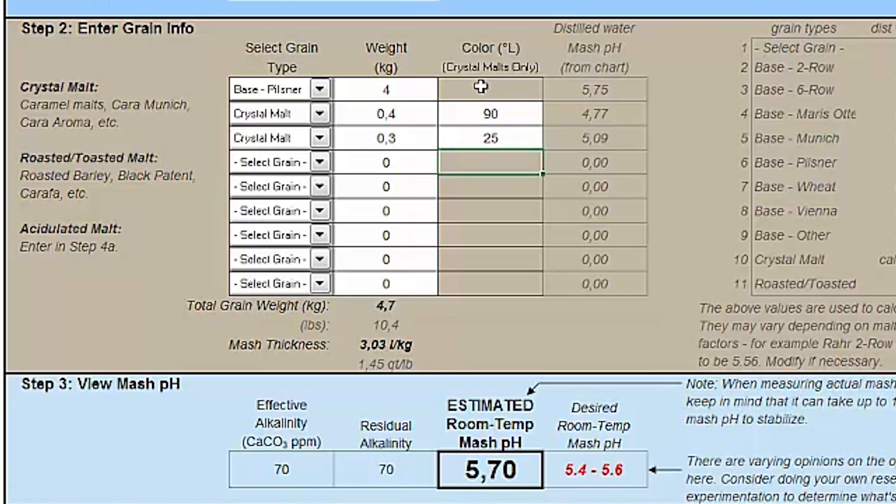
Step: Switch the second grain to Roasted/Toasted Malt to compare its pH effect, and set it back to Crystal Malt
click(620, 116)
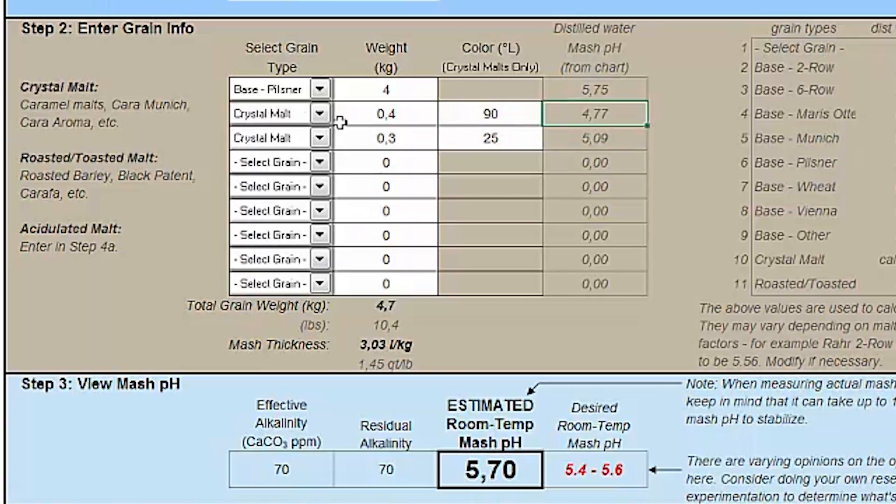
click(320, 115)
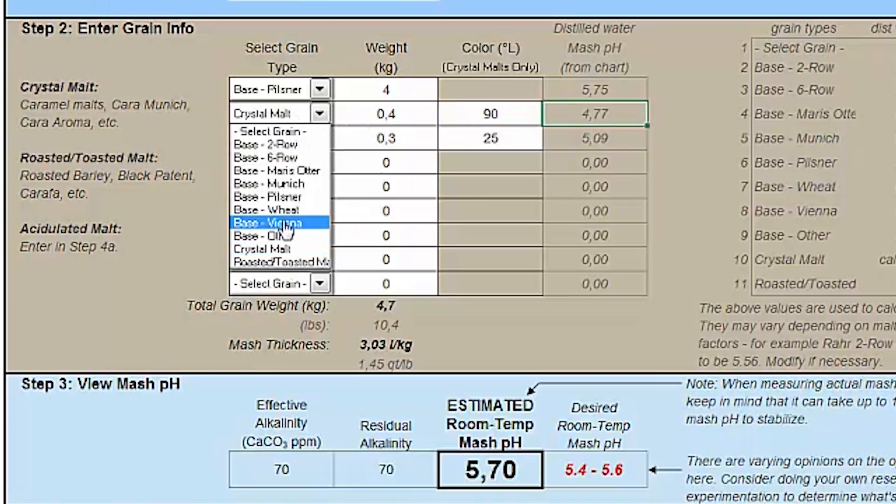
click(282, 263)
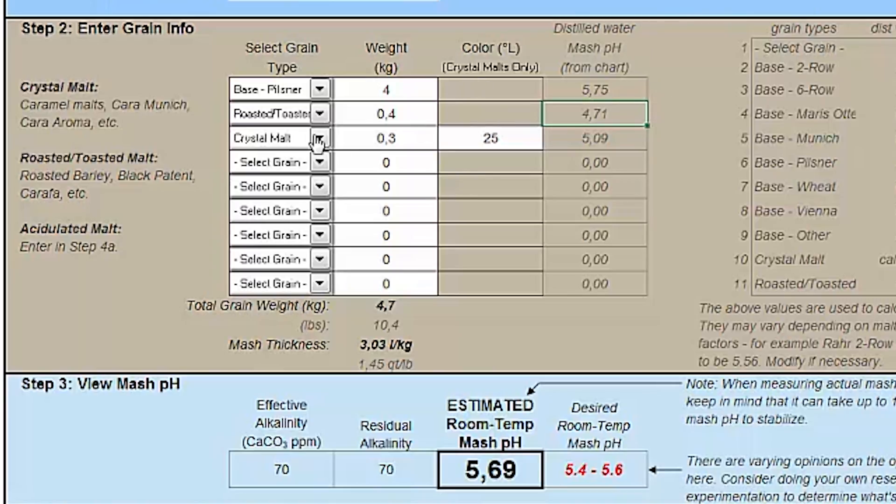
click(320, 115)
click(291, 250)
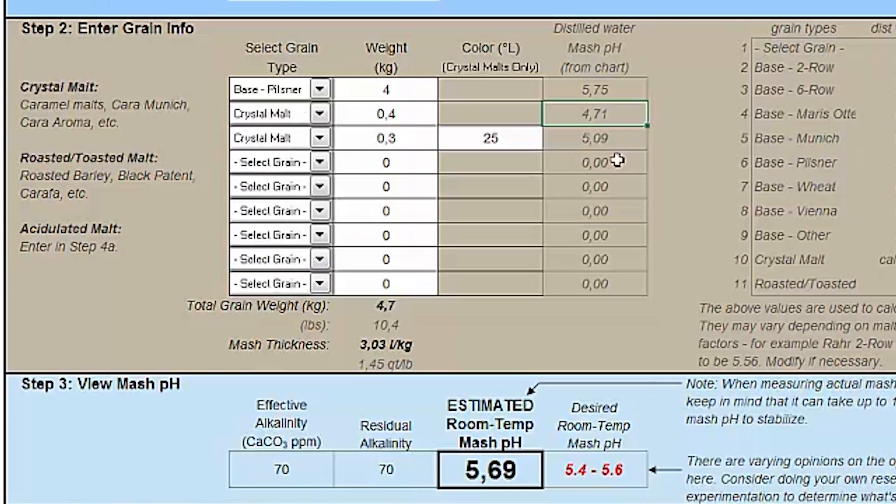
Step: Examine the effective alkalinity, residual alkalinity and estimated mash pH in Step 3 against the desired range
click(698, 141)
scroll(701, 56, down, 3)
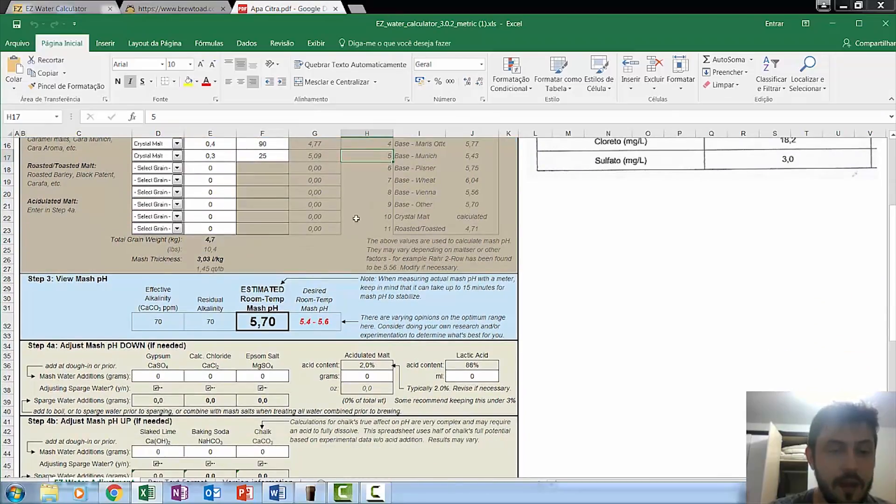
drag(158, 322, 315, 321)
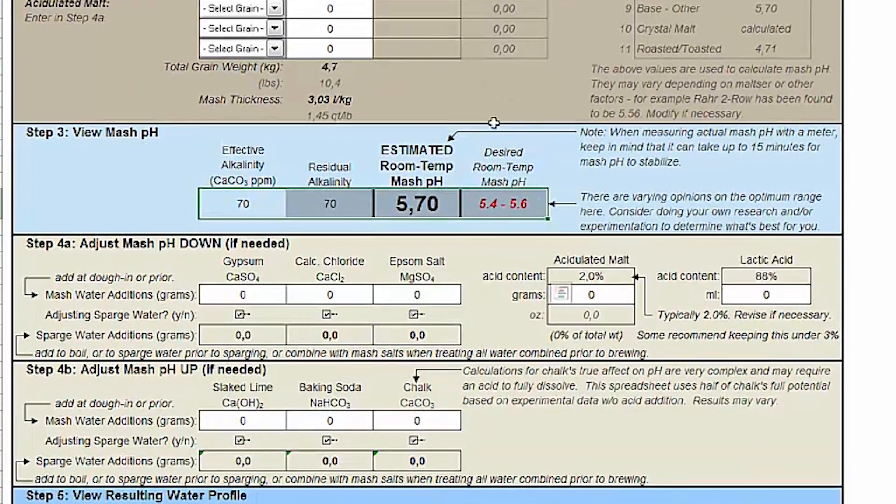
click(252, 204)
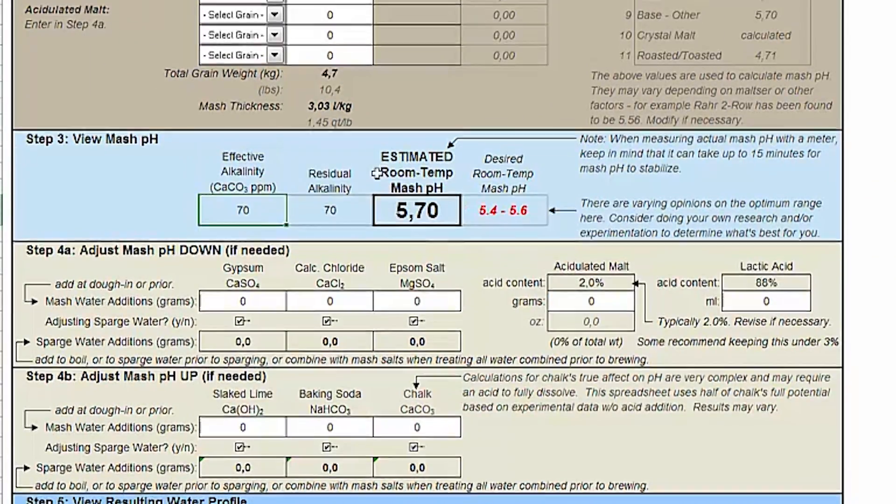
scroll(535, 122, up, 5)
click(678, 2)
scroll(671, 15, down, 4)
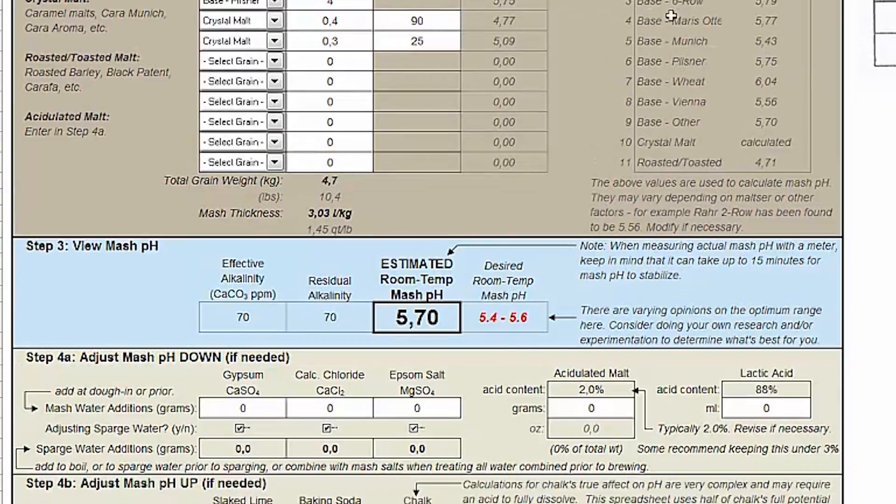
click(309, 263)
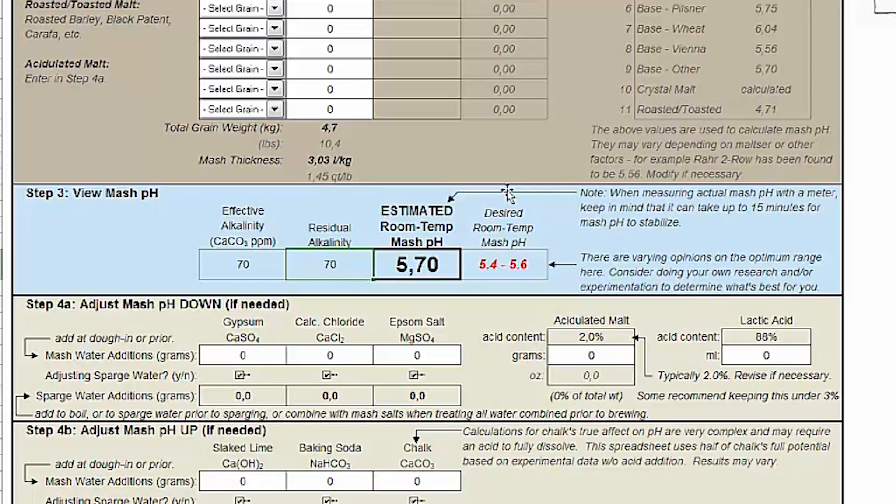
scroll(508, 192, up, 5)
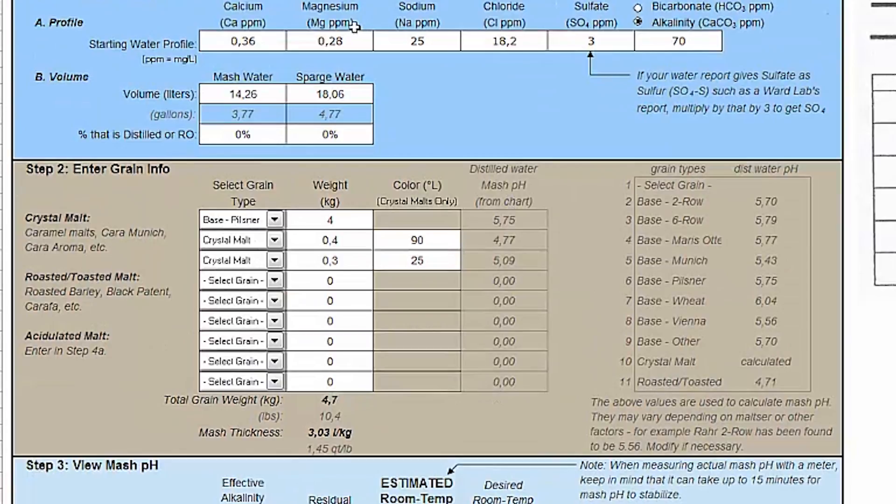
Step: Try a starting water calcium of 100 ppm and check its effect on the residual alkalinity and estimated mash pH
drag(273, 42, 330, 41)
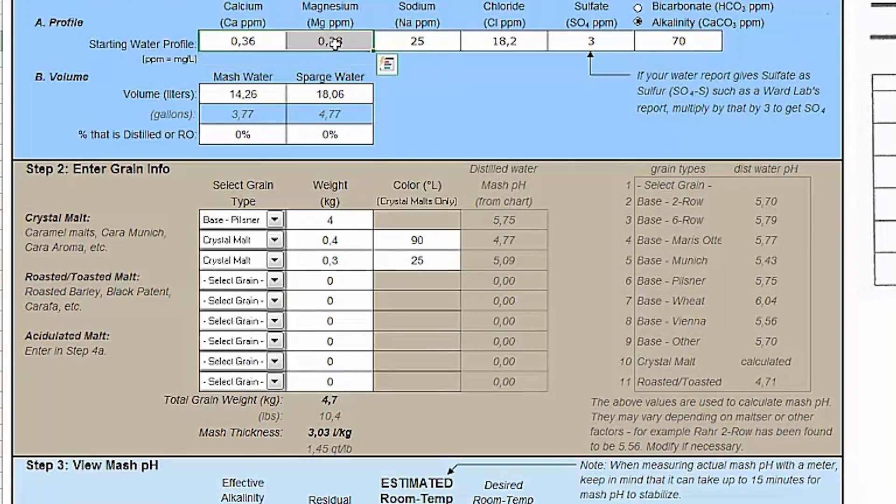
scroll(359, 395, down, 3)
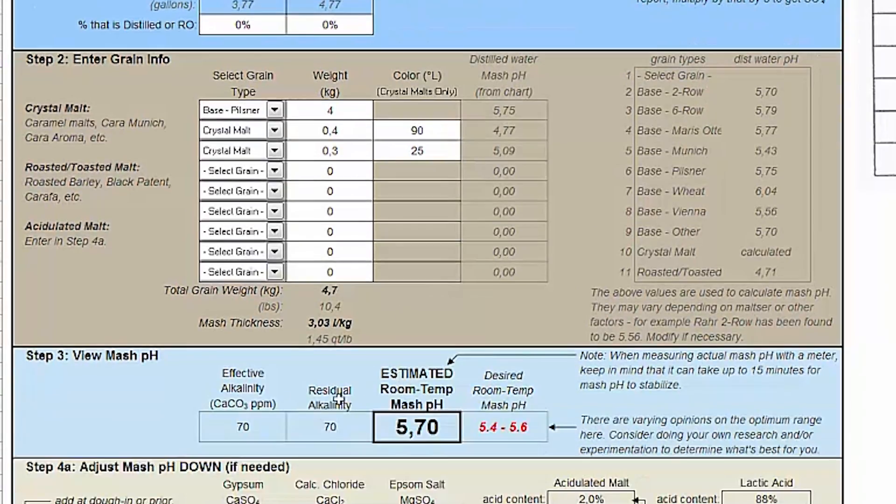
scroll(380, 365, up, 3)
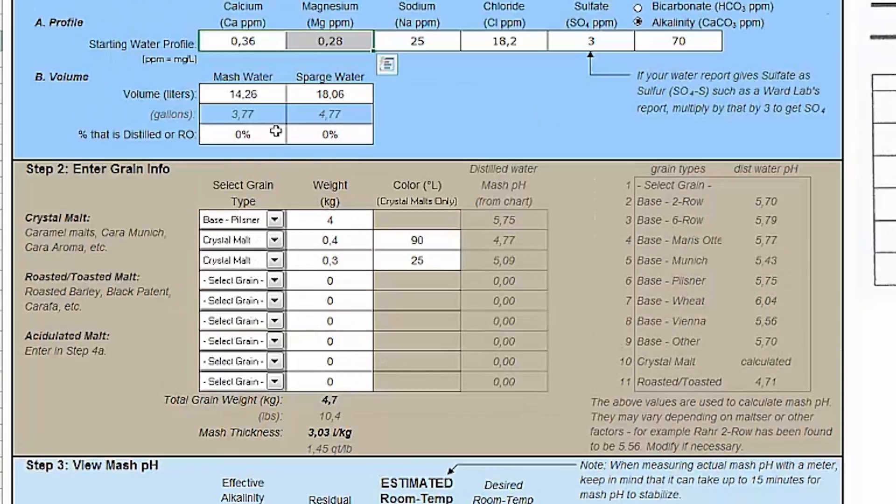
click(258, 45)
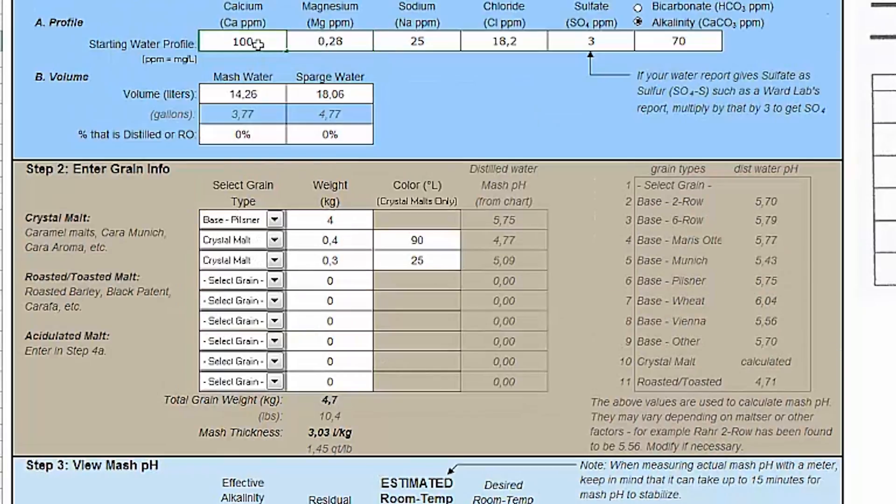
scroll(373, 89, down, 5)
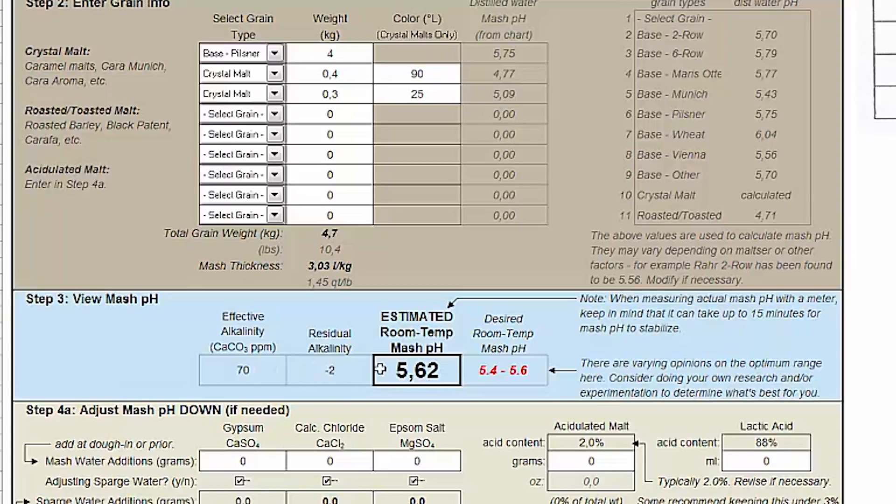
click(325, 370)
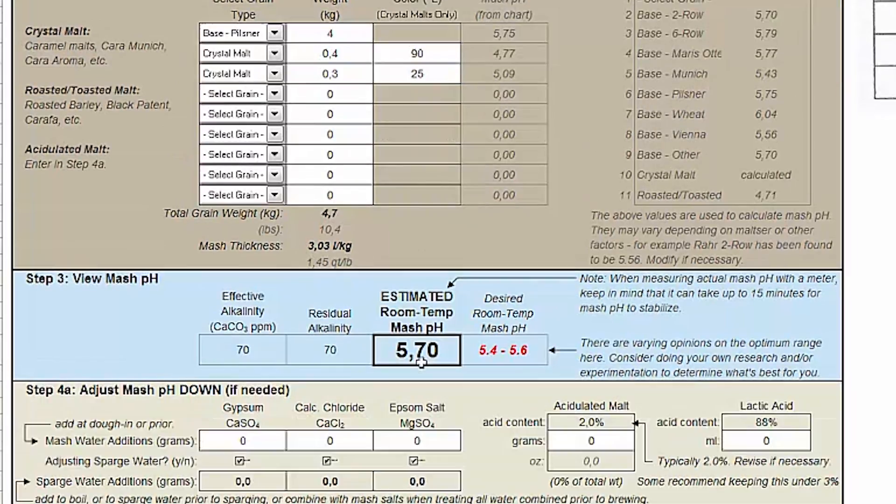
Step: Review the residual alkalinity and estimated mash pH for the original water profile and grain bill
click(330, 348)
click(415, 351)
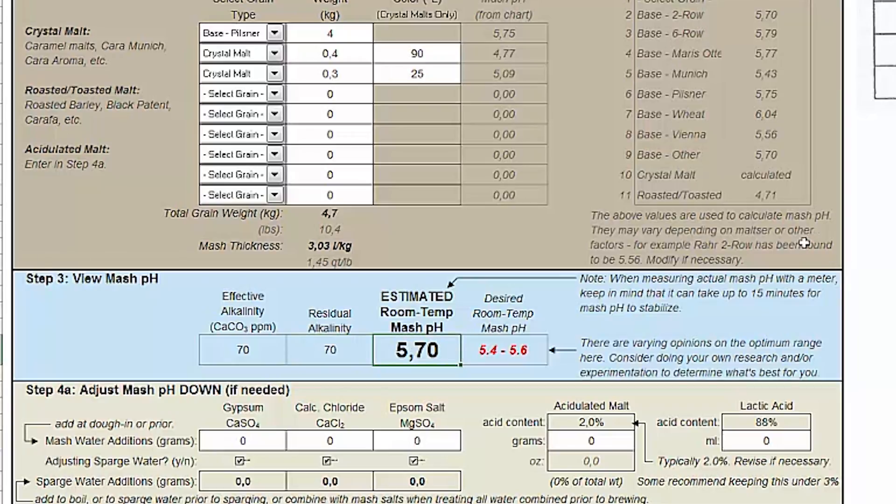
scroll(695, 243, up, 3)
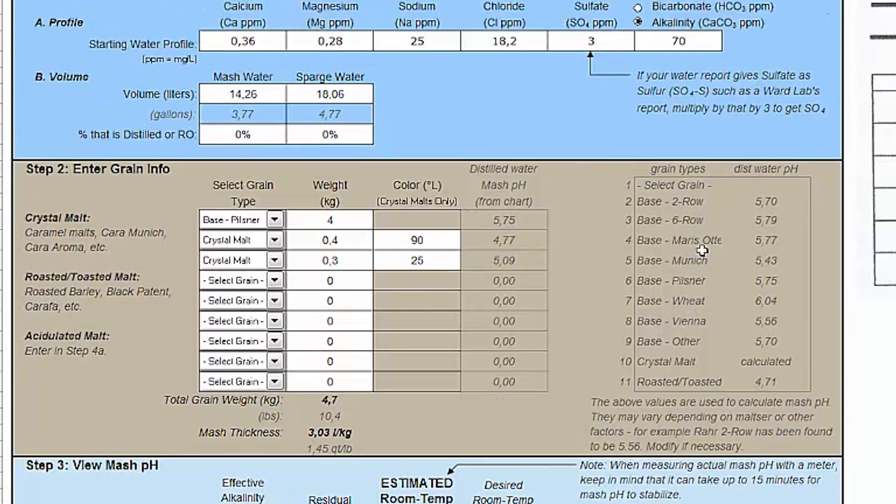
scroll(677, 251, down, 3)
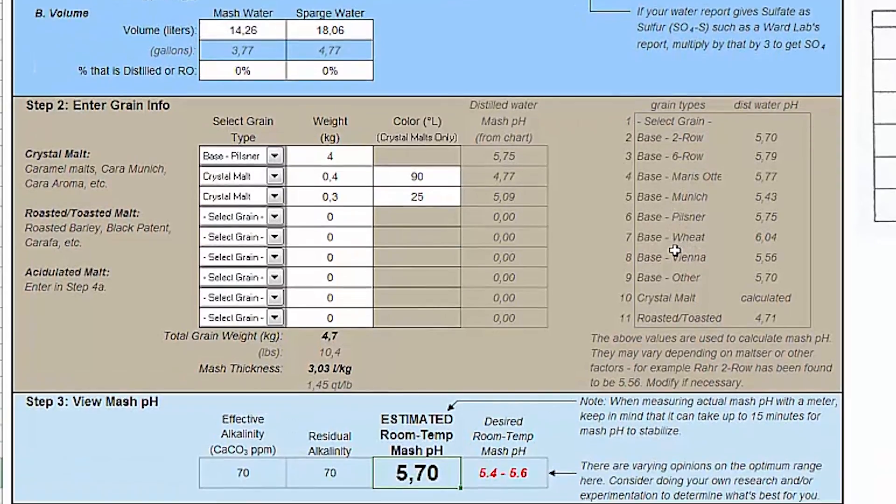
scroll(675, 251, down, 1)
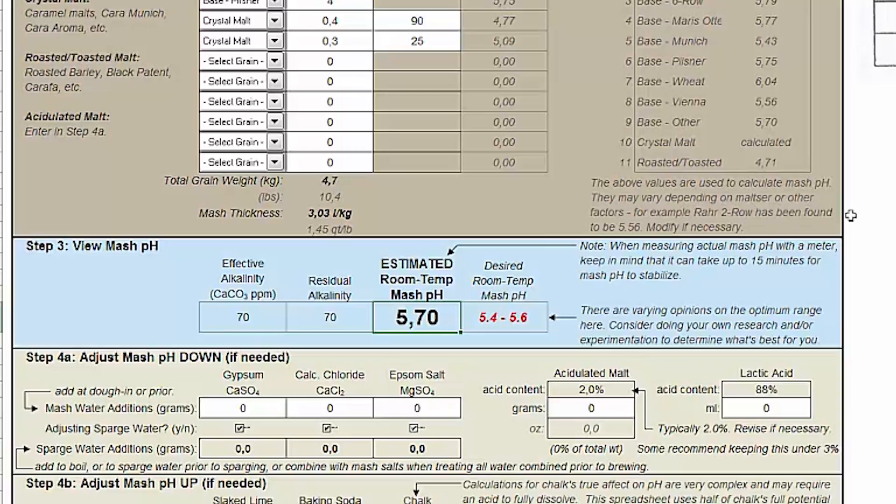
Step: Examine the Step 4a options for lowering mash pH: gypsum, calcium chloride, Epsom salt, acidulated malt and lactic acid
scroll(851, 216, down, 4)
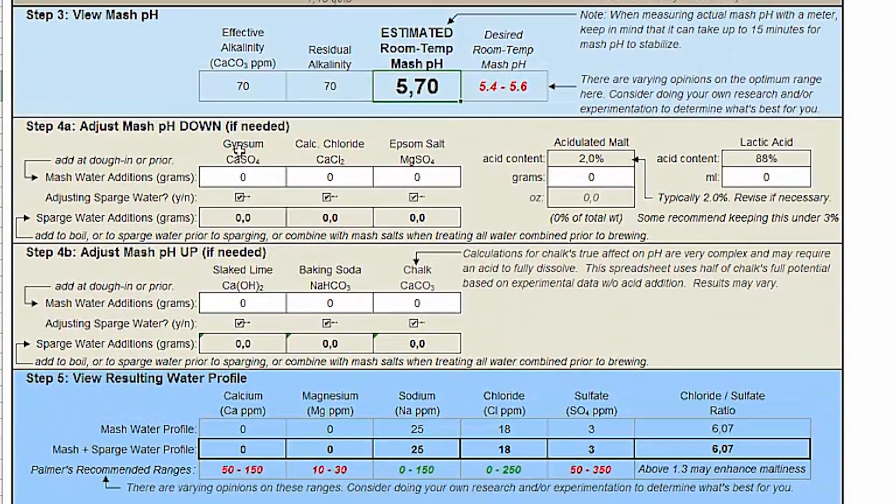
drag(247, 147, 457, 177)
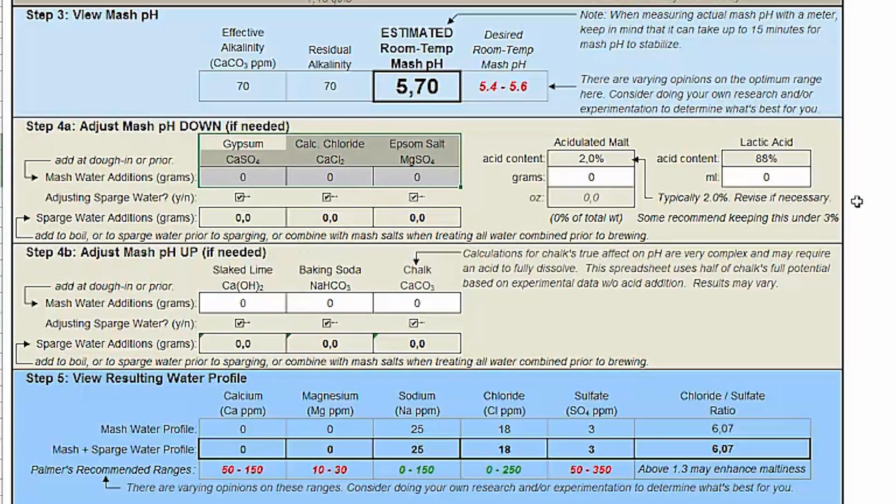
key(Down)
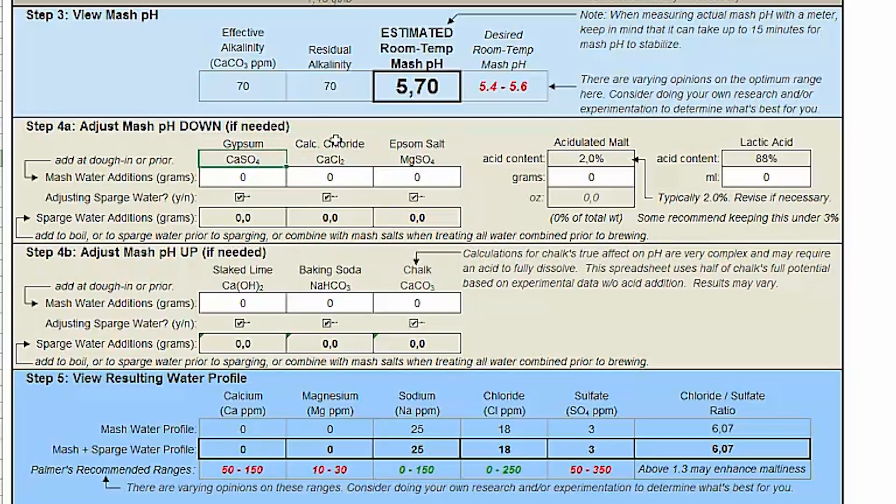
drag(253, 146, 417, 160)
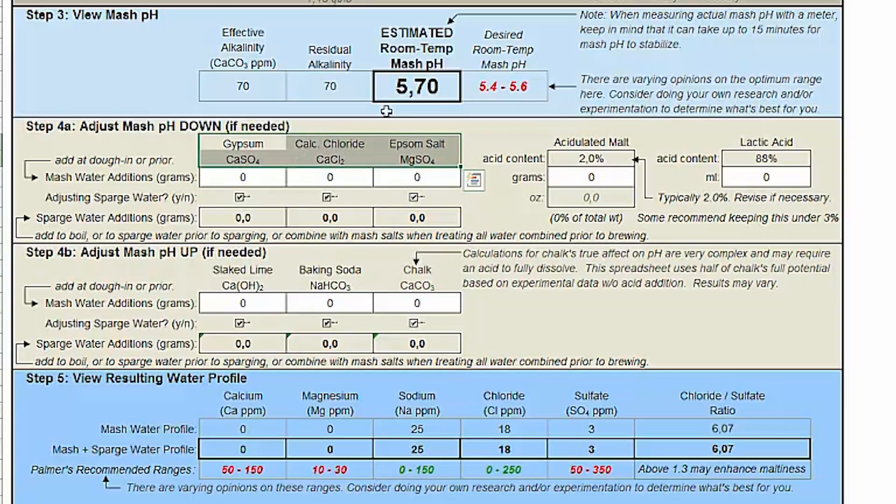
click(417, 159)
drag(451, 177, 256, 161)
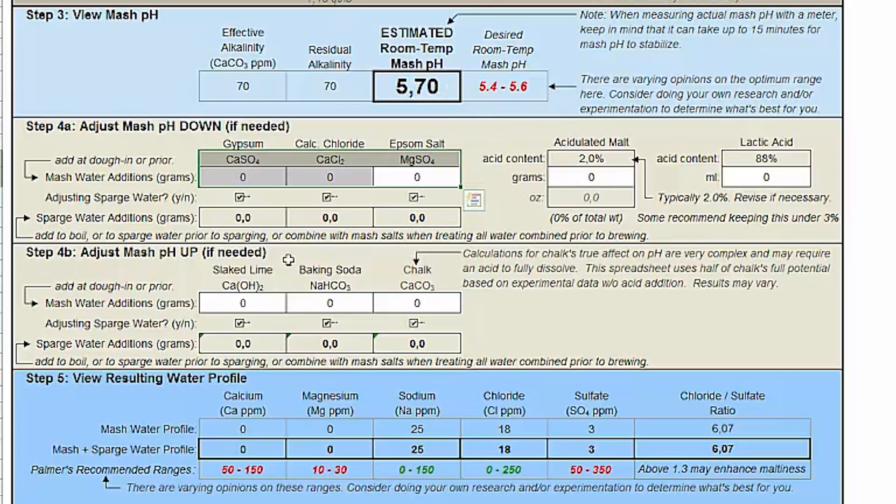
click(784, 141)
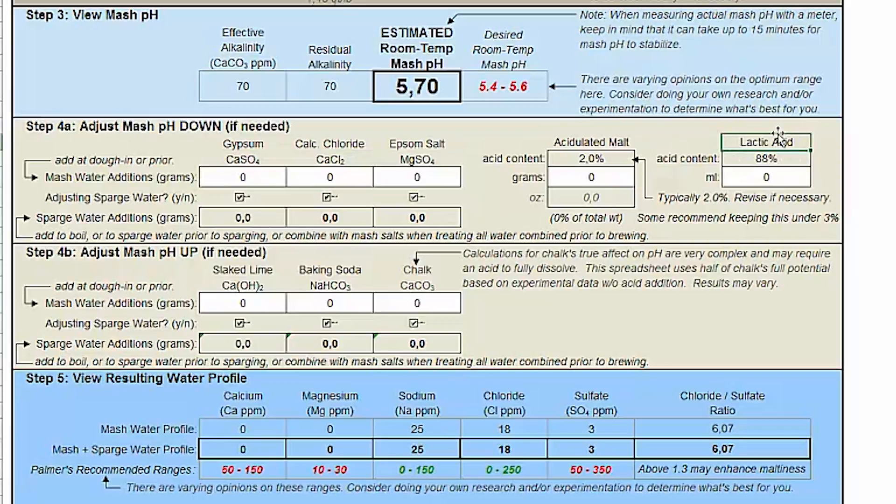
click(783, 153)
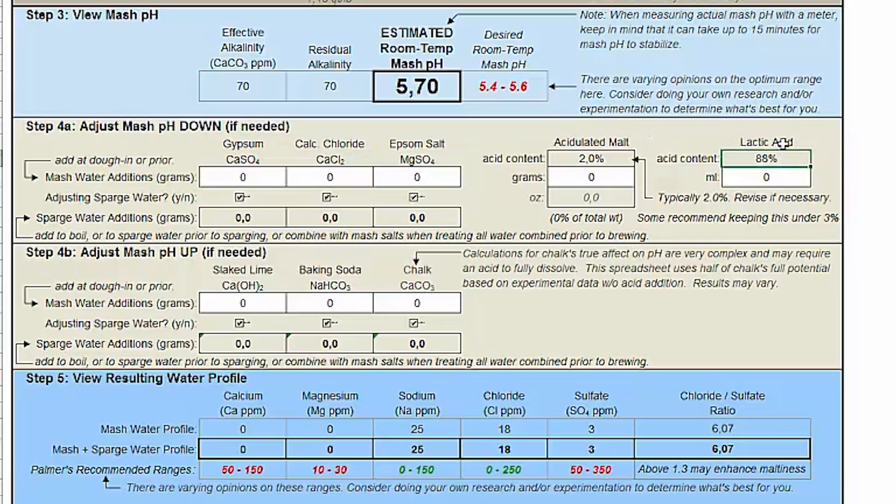
click(784, 142)
click(620, 158)
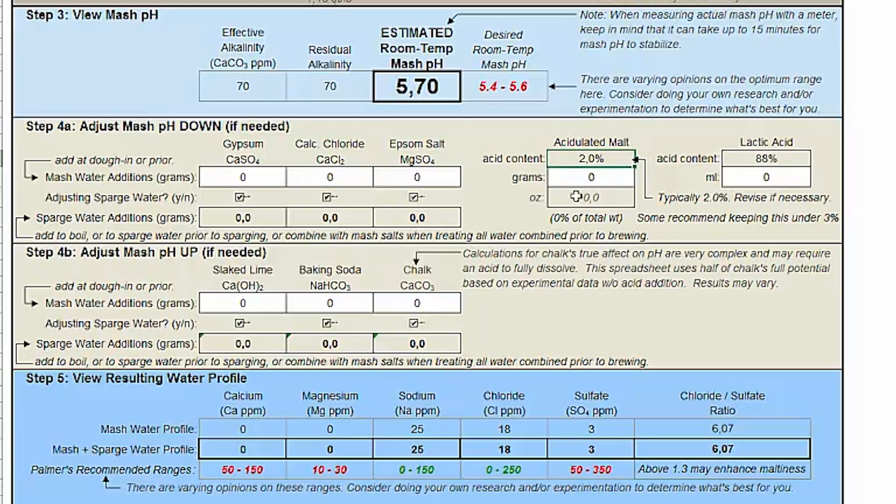
Step: Examine the mash and sparge water addition rows for gypsum in Step 4a
click(257, 178)
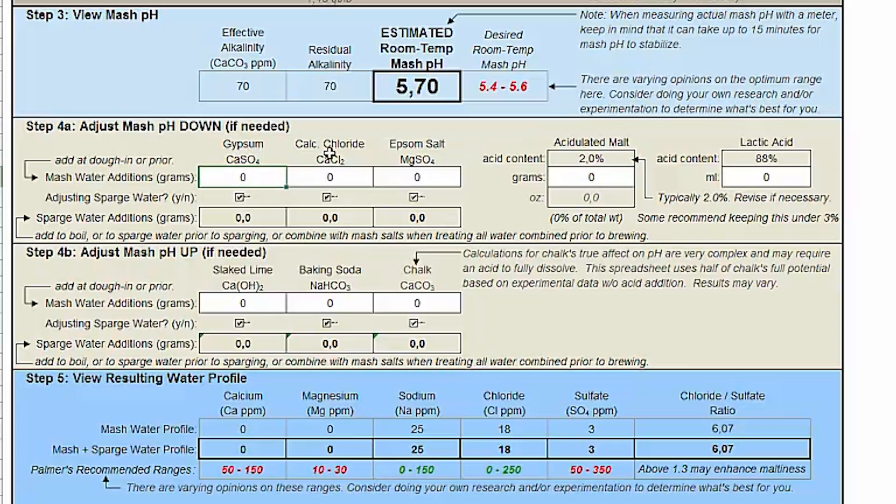
click(84, 186)
click(79, 236)
click(96, 180)
click(77, 216)
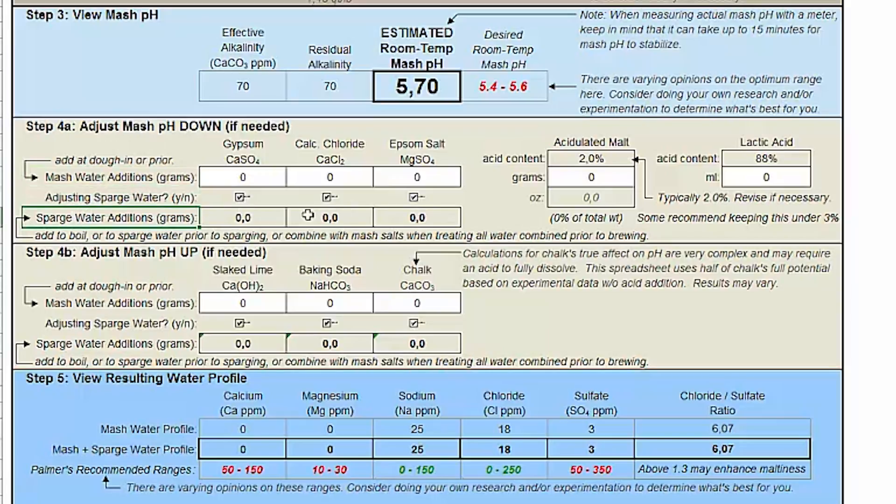
click(268, 179)
click(261, 217)
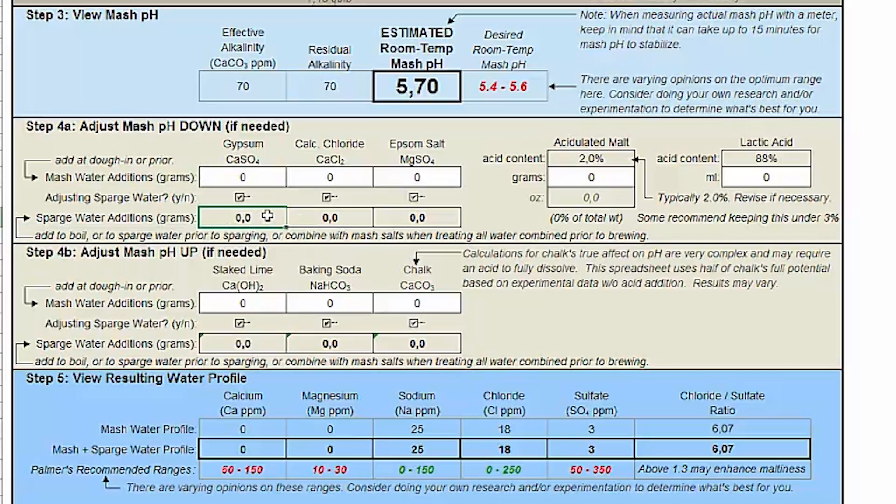
Step: Review the mash and sparge water volumes used to work out the sparge additions, and the estimated mash pH
scroll(271, 163, up, 7)
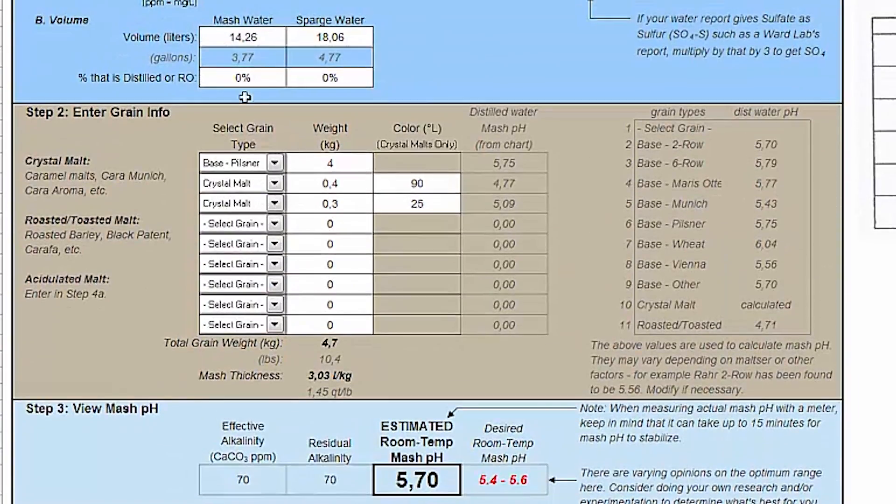
click(254, 40)
click(346, 35)
click(253, 39)
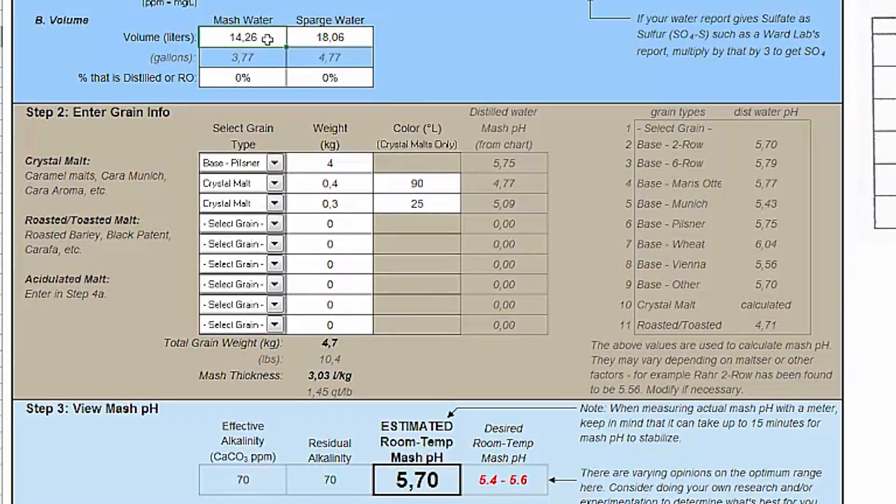
click(327, 37)
scroll(328, 39, down, 3)
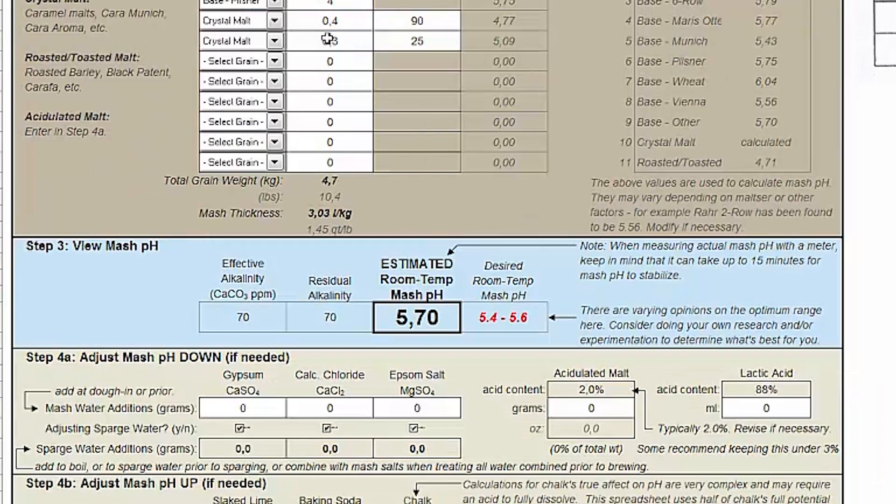
scroll(328, 39, down, 2)
scroll(251, 237, down, 3)
Step: Compare the Step 4a pH-lowering options with the Step 4b pH-raising options: slaked lime, baking soda and chalk
drag(47, 82, 824, 182)
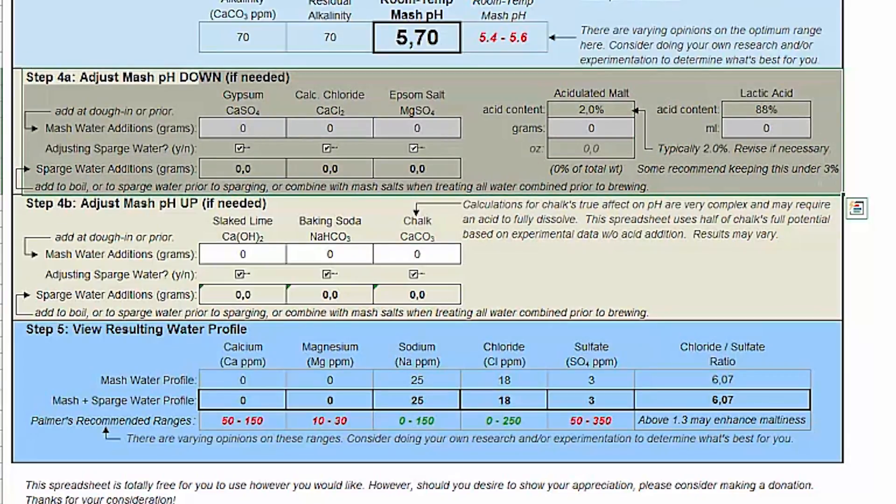
drag(40, 303, 547, 200)
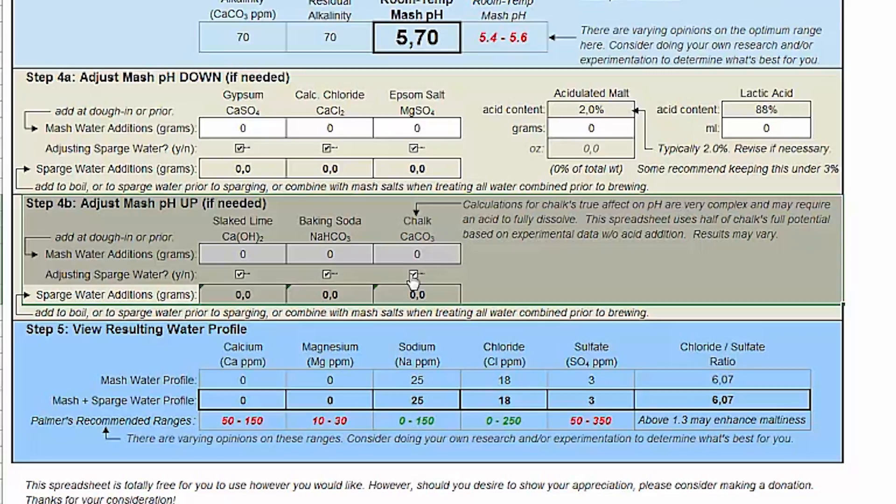
drag(417, 254, 332, 255)
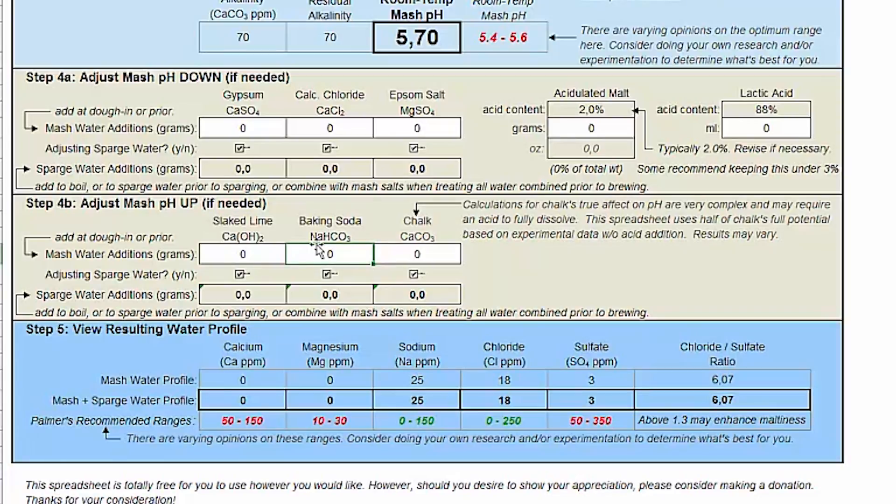
Step: Examine the Step 5 mash and mash plus sparge water profiles against Palmer's recommended ranges and the accompanying note
scroll(150, 292, down, 1)
drag(149, 293, 662, 392)
click(635, 356)
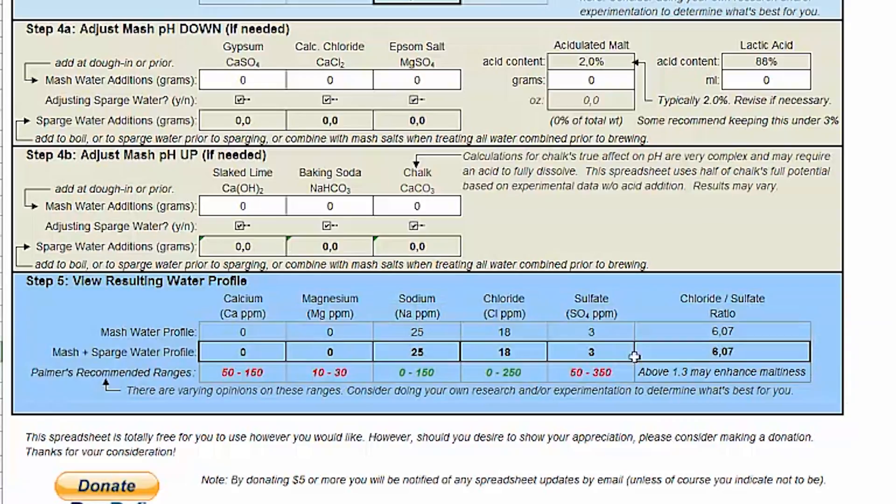
drag(114, 334, 266, 335)
drag(72, 353, 716, 358)
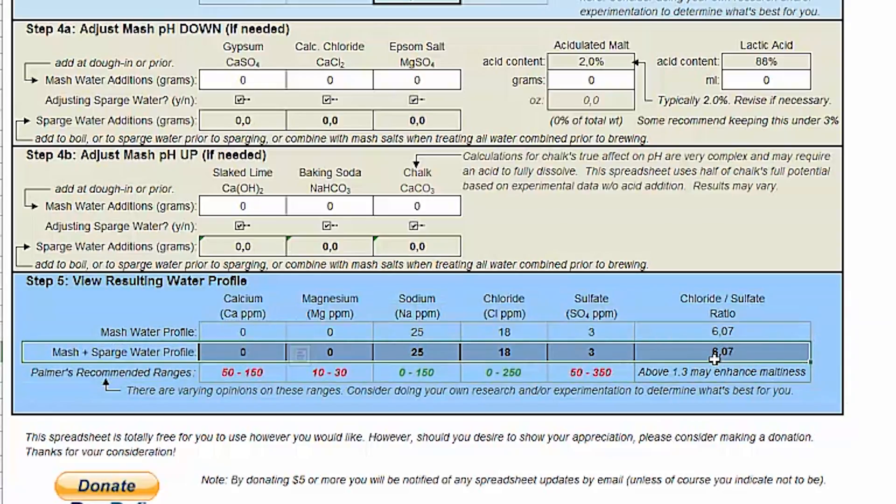
drag(66, 330, 723, 328)
drag(54, 359, 802, 343)
click(893, 226)
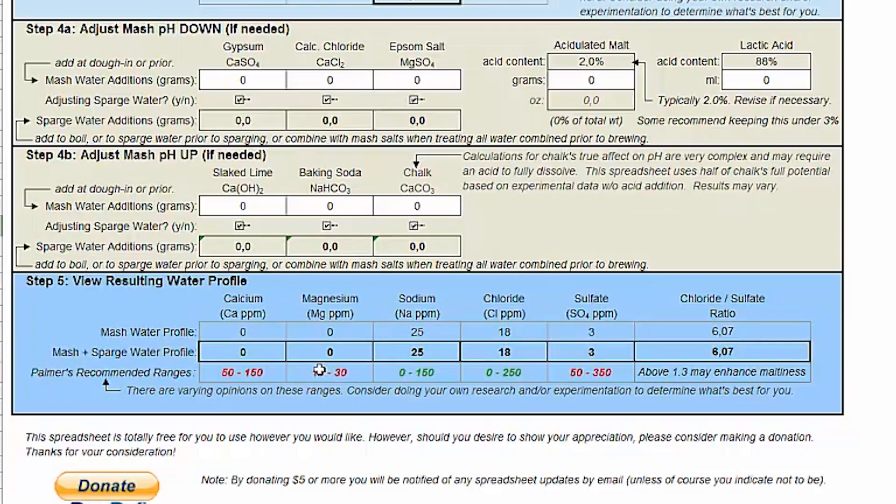
drag(248, 373, 605, 373)
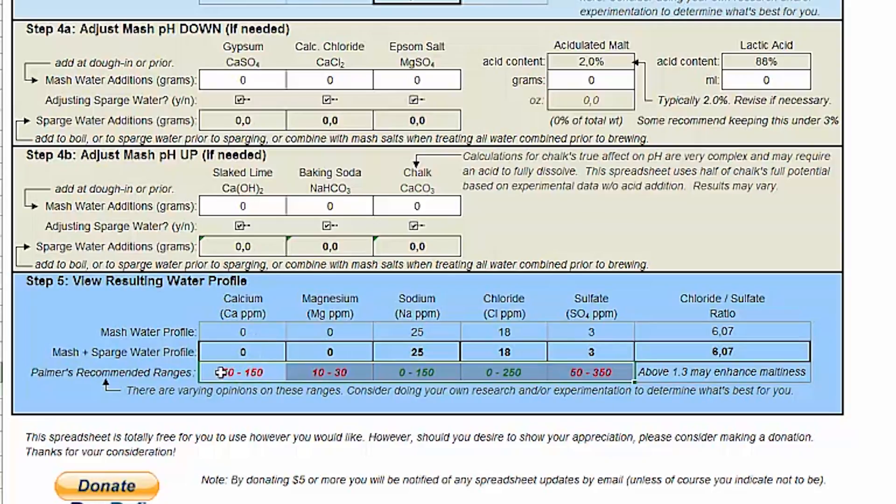
scroll(224, 373, up, 10)
scroll(226, 322, down, 10)
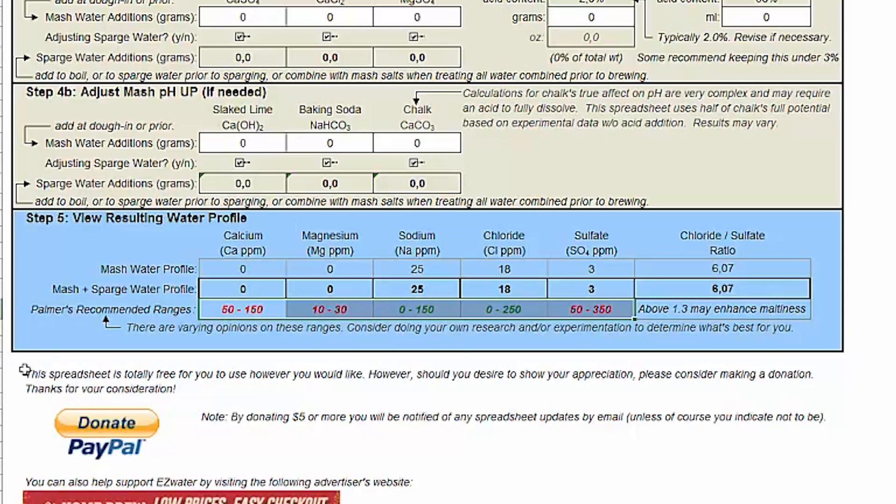
click(206, 392)
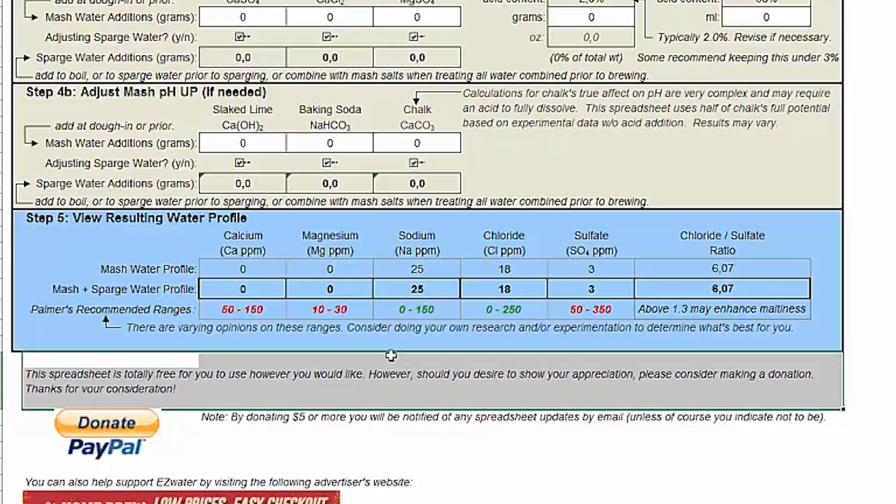
scroll(391, 356, down, 4)
scroll(392, 358, up, 2)
click(439, 218)
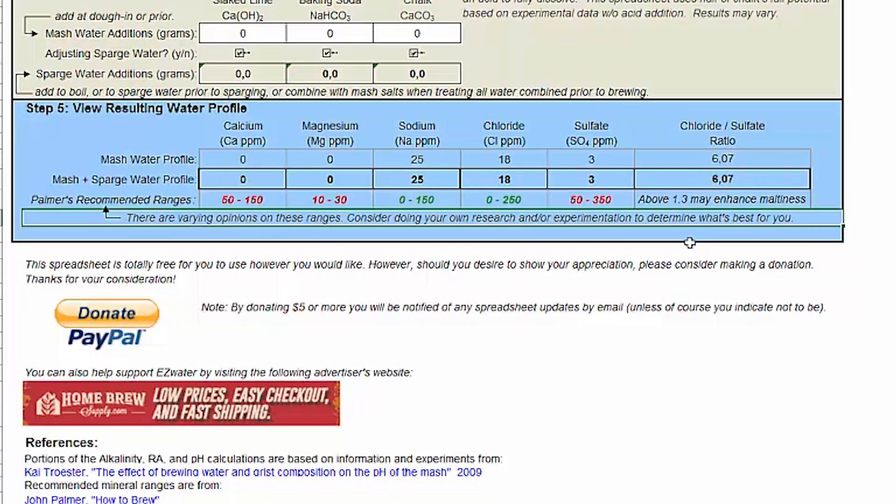
Step: Clear the slaked lime mash addition, set gypsum to 2 g and compare the resulting calcium with its recommended range
scroll(571, 307, up, 3)
click(242, 143)
key(Delete)
key(Up)
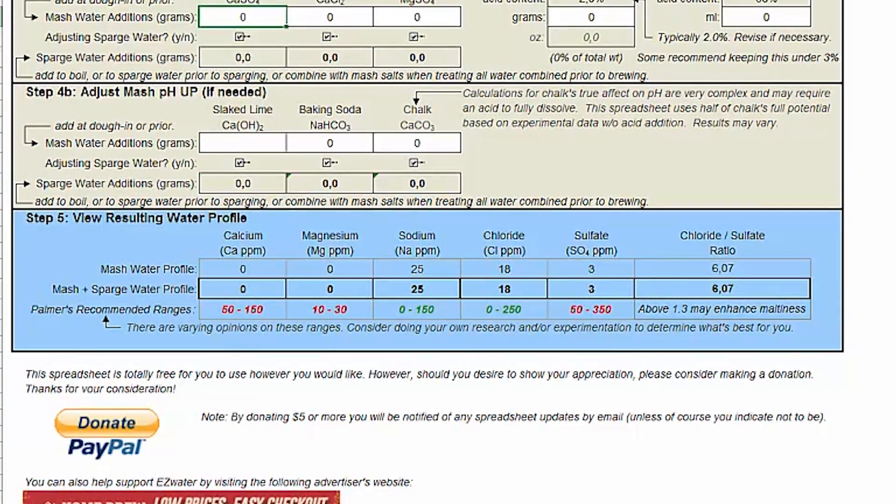
text(2)
key(Return)
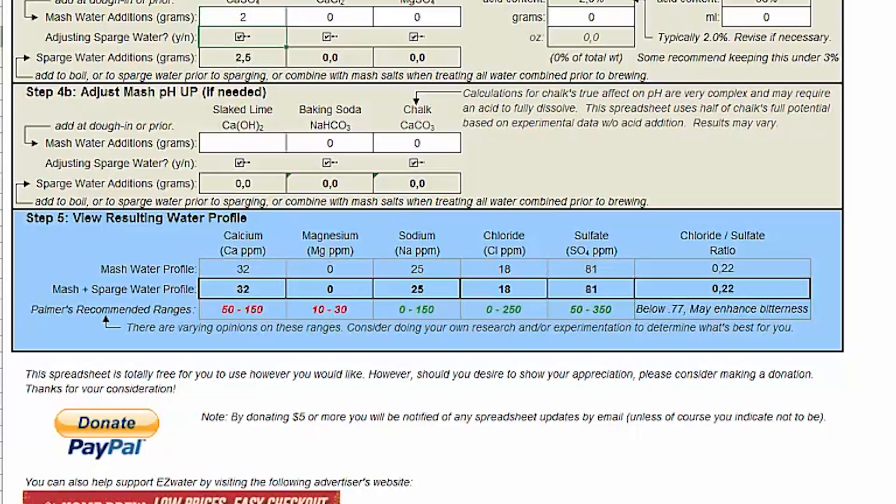
click(249, 290)
click(248, 307)
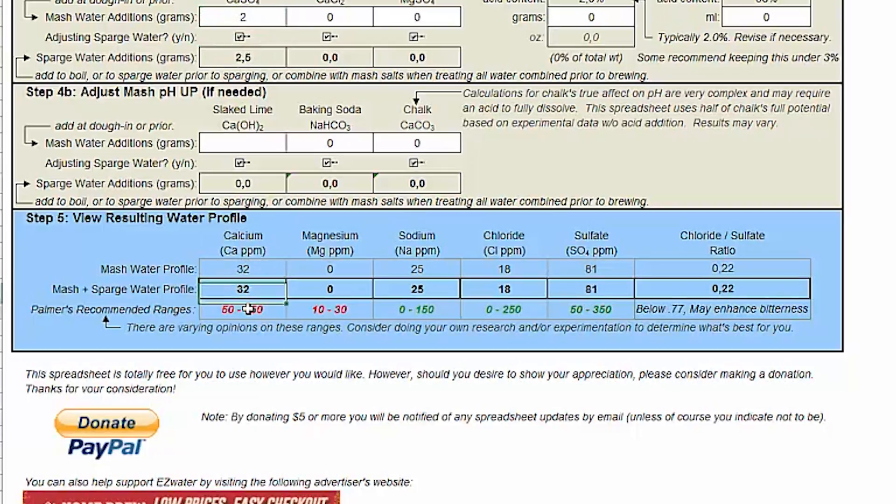
Step: Try mash water additions of 3 g gypsum and 2 g calcium chloride
click(242, 20)
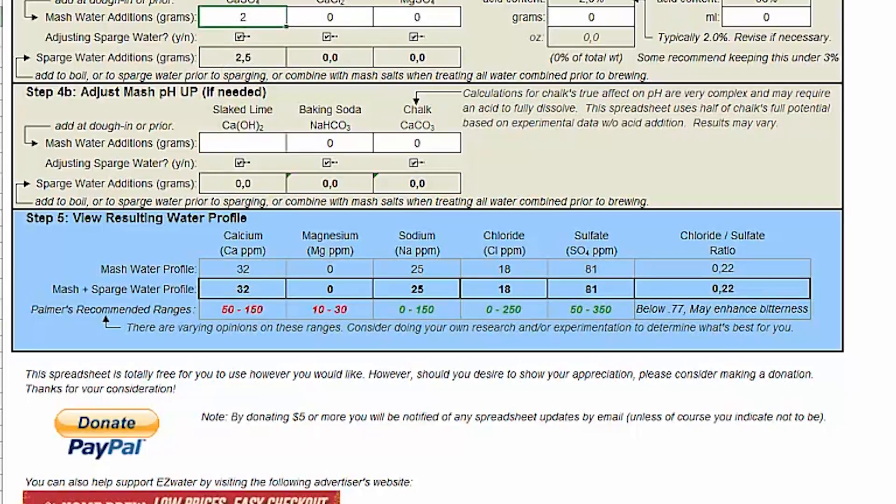
key(Return)
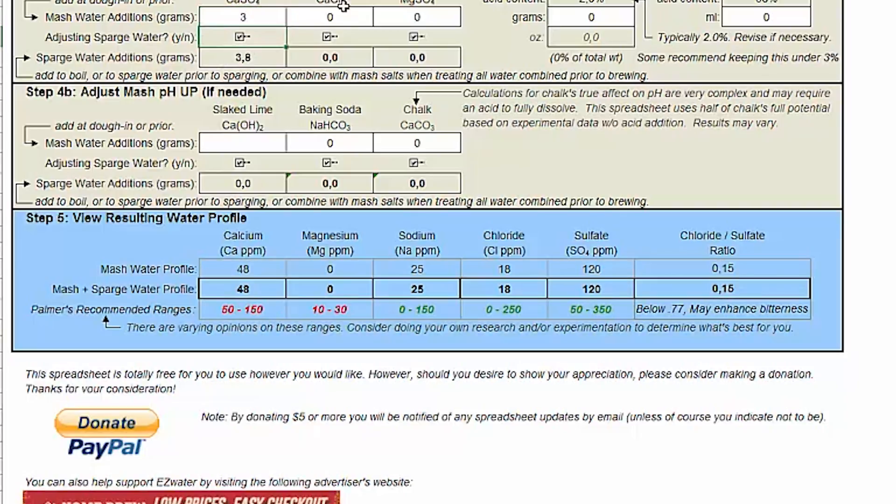
click(335, 19)
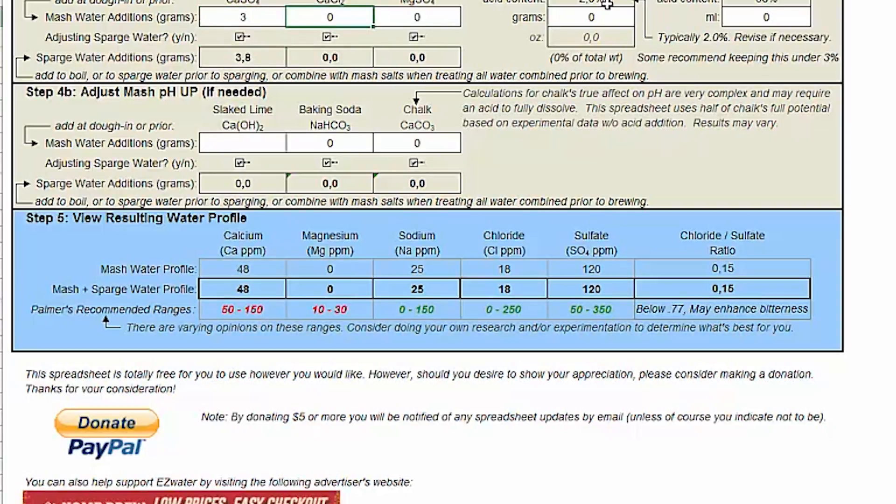
key(Return)
Step: Review the resulting water profile, chloride/sulfate ratio and estimated mash pH with the gypsum and calcium chloride additions
click(227, 265)
drag(439, 301, 752, 316)
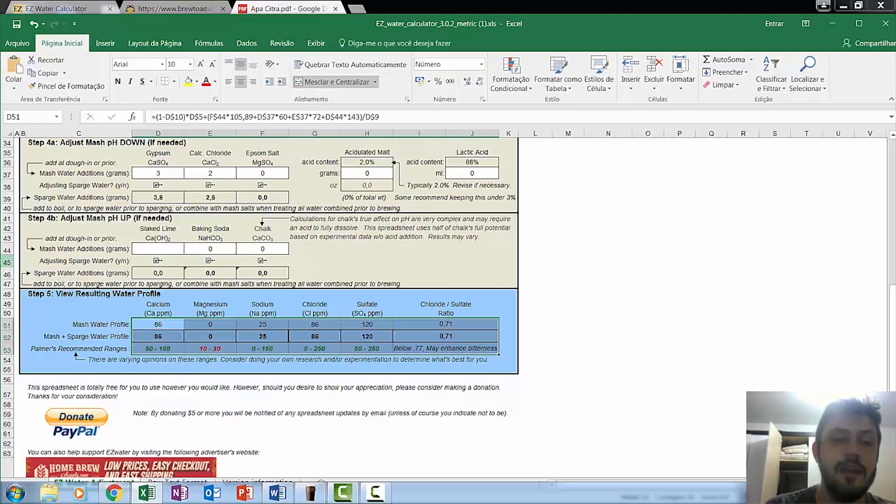
scroll(302, 190, up, 2)
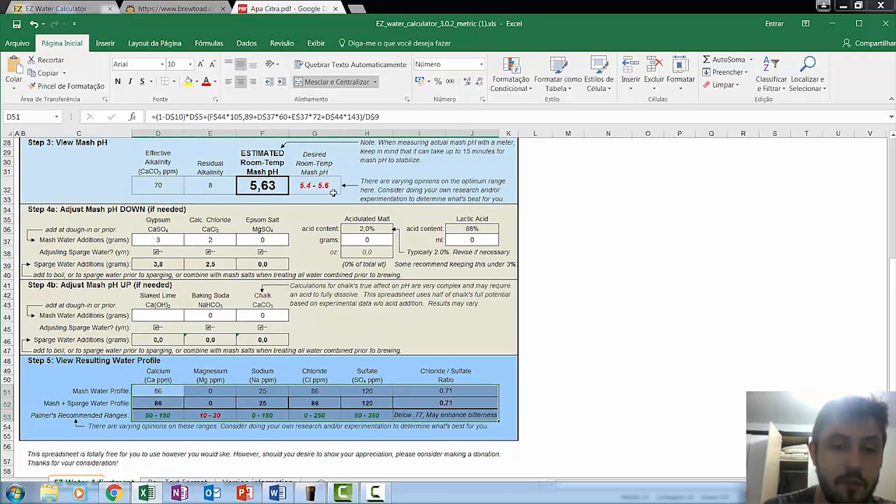
scroll(328, 197, down, 1)
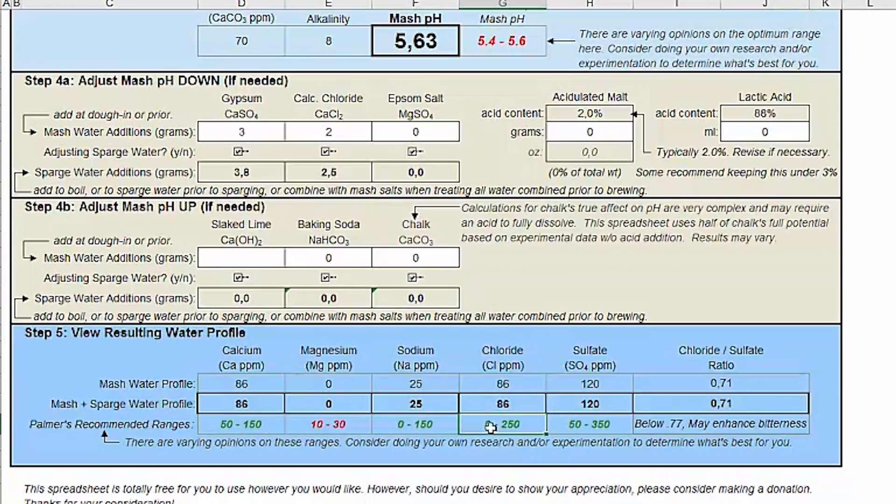
click(571, 426)
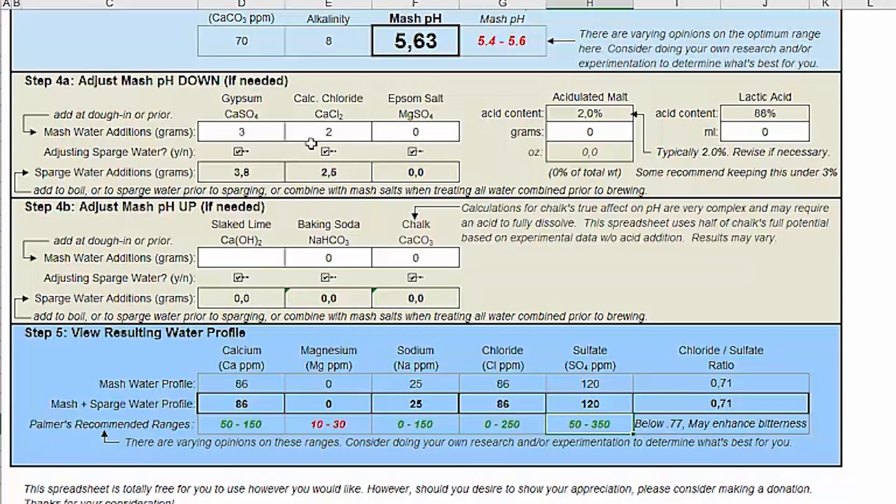
click(253, 132)
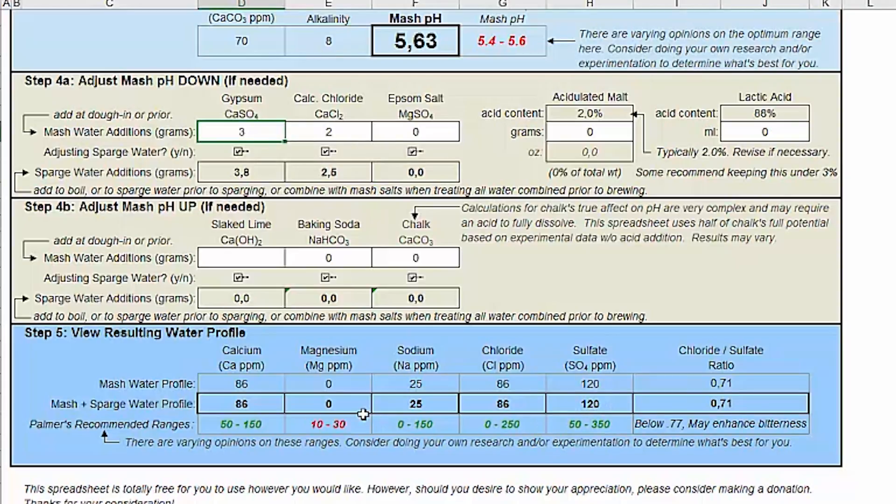
Step: Try Epsom salt mash additions of 1 g and 1,2 g, and settle on 1,5 g to reach the recommended magnesium range
click(435, 133)
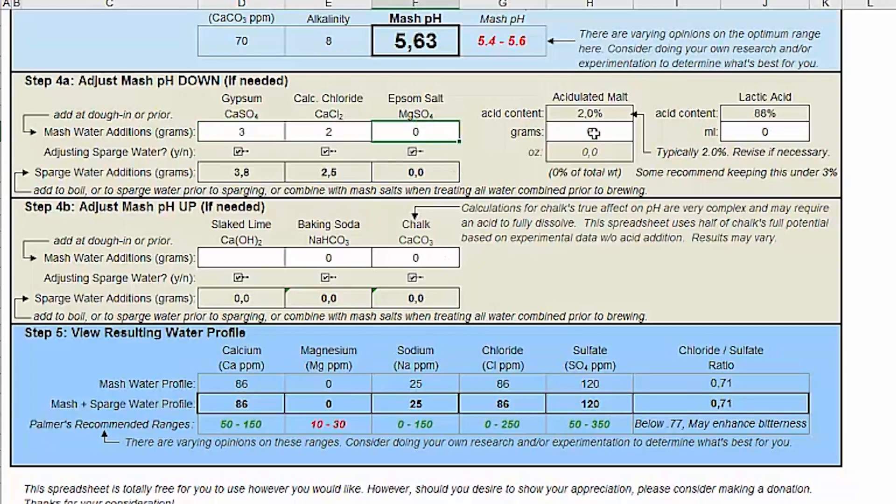
key(Return)
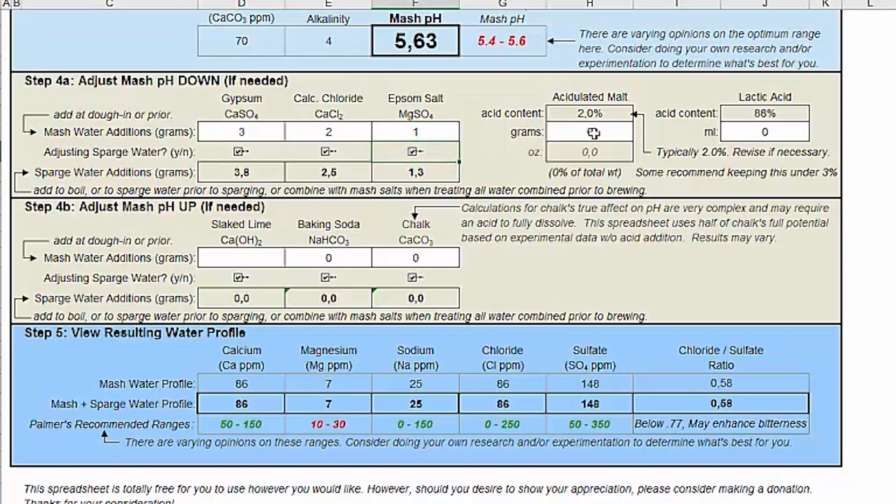
click(439, 133)
text(1,2)
key(Return)
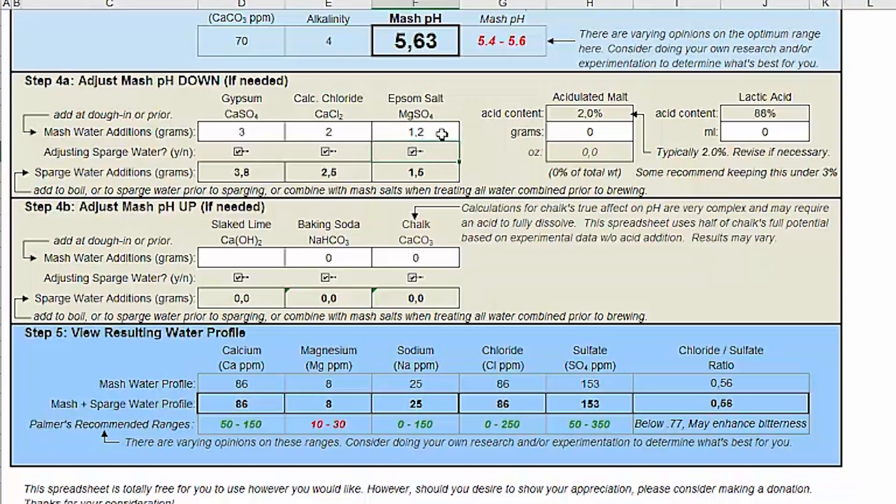
click(442, 134)
text(1,5)
key(Return)
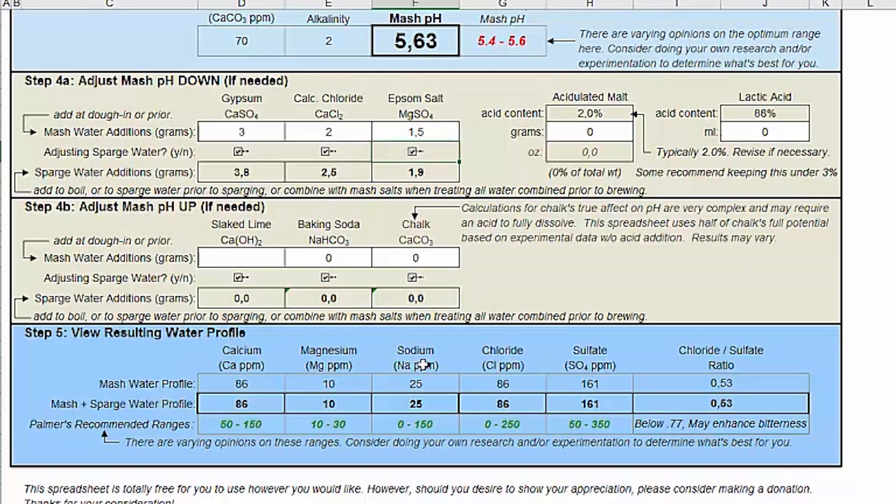
Step: Check the chloride and sulfate levels and set the gypsum mash addition to 1,5 g
click(336, 134)
drag(507, 367, 511, 423)
click(596, 377)
click(240, 133)
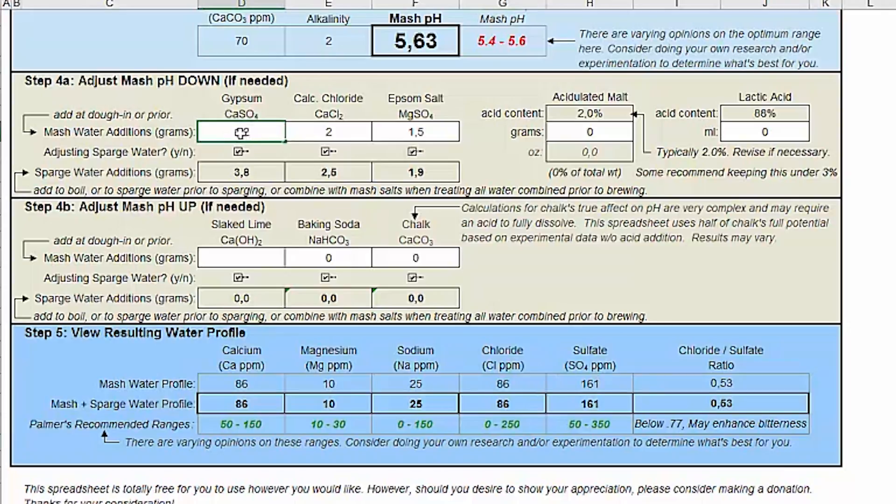
text(1,5)
key(Return)
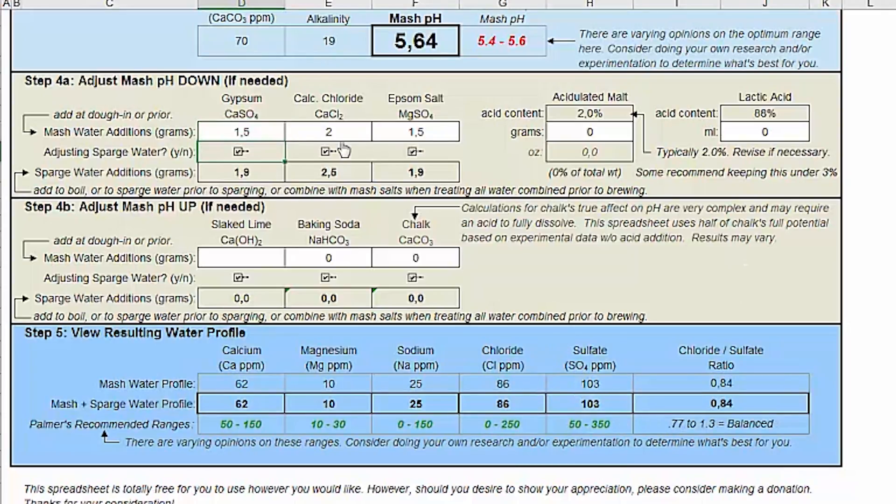
Step: Try a calcium chloride mash addition of 2,2 g, set it to 2,5 g and check the chloride/sulfate ratio
click(343, 138)
text(2,2)
key(Return)
click(360, 131)
text(2,5)
key(Return)
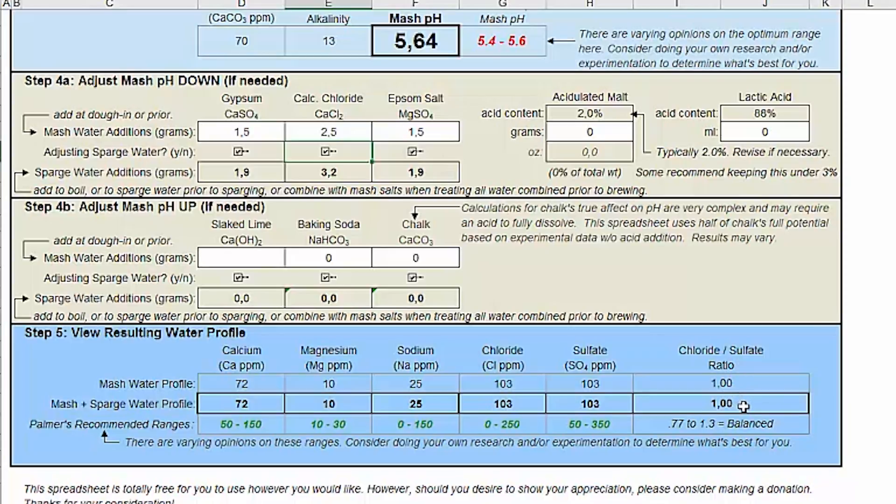
click(755, 355)
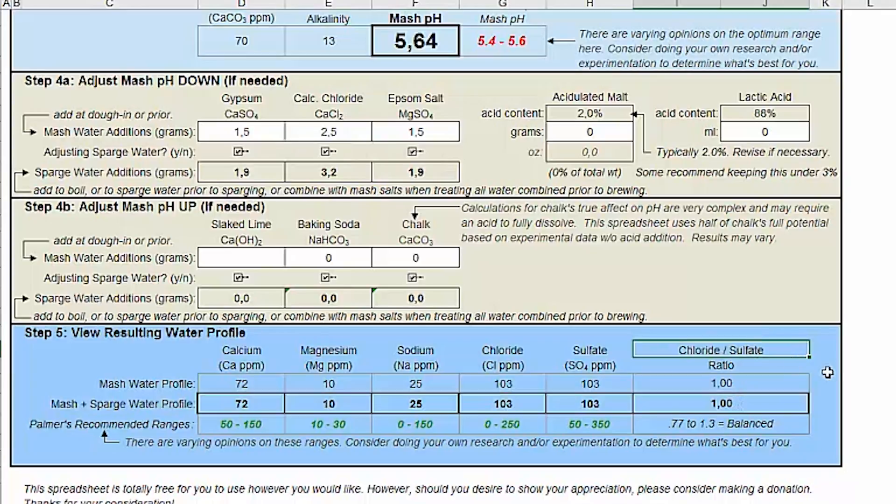
Step: Overwrite the chloride in the Mash + Sparge Water Profile with 200 and check the chloride/sulfate ratio
click(513, 410)
text(200)
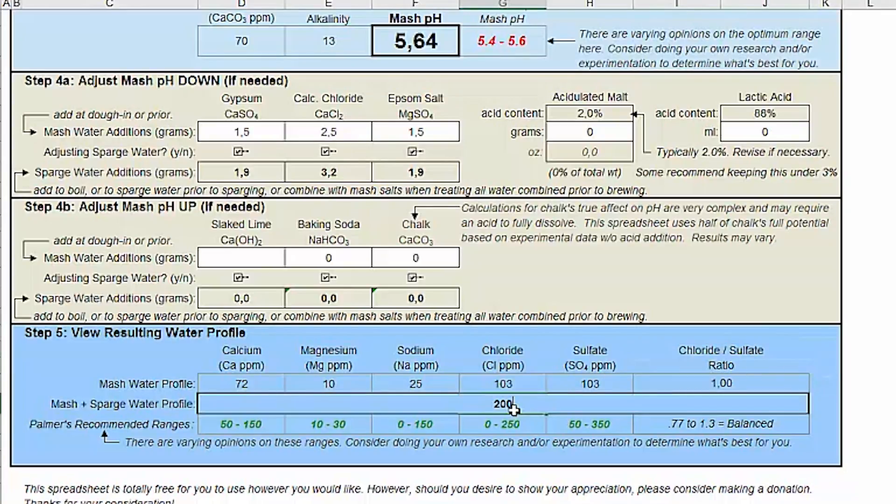
key(Return)
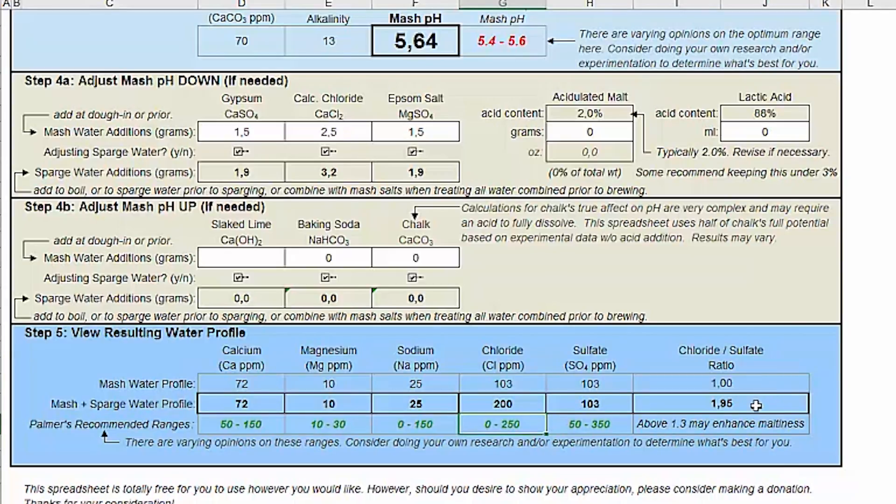
click(727, 406)
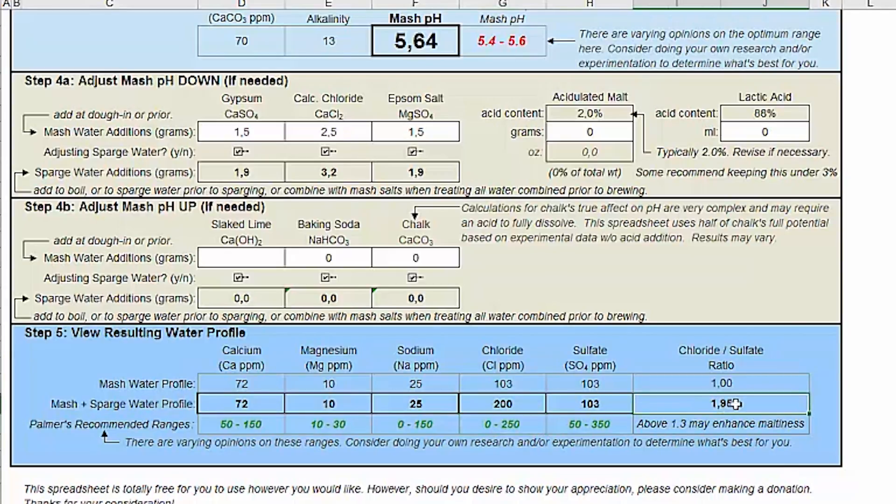
Step: Calculate the inverse of the Mash + Sparge chloride/sulfate ratio in cell K51 by dividing 1 by that ratio
click(830, 382)
text(=1)
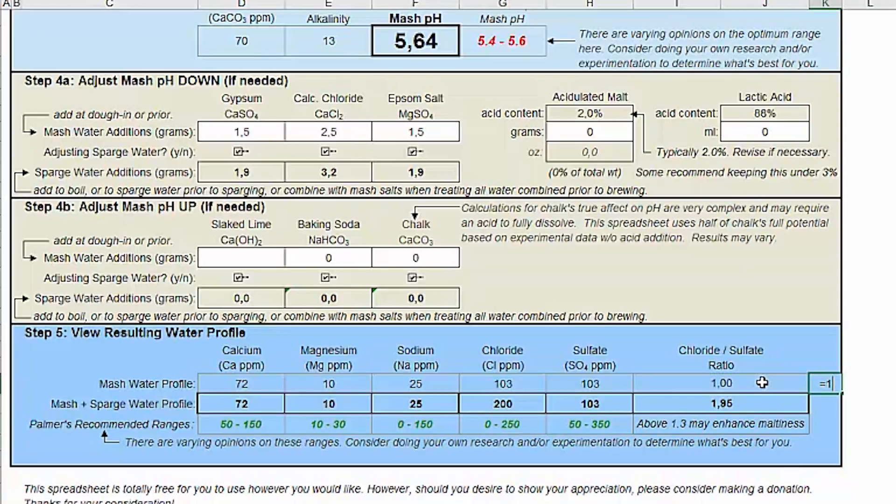
text(/)
click(724, 408)
key(Return)
click(824, 388)
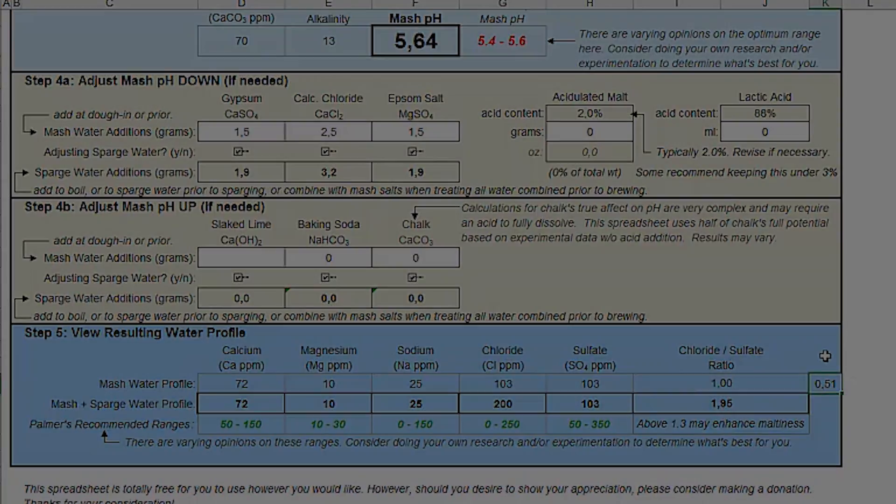